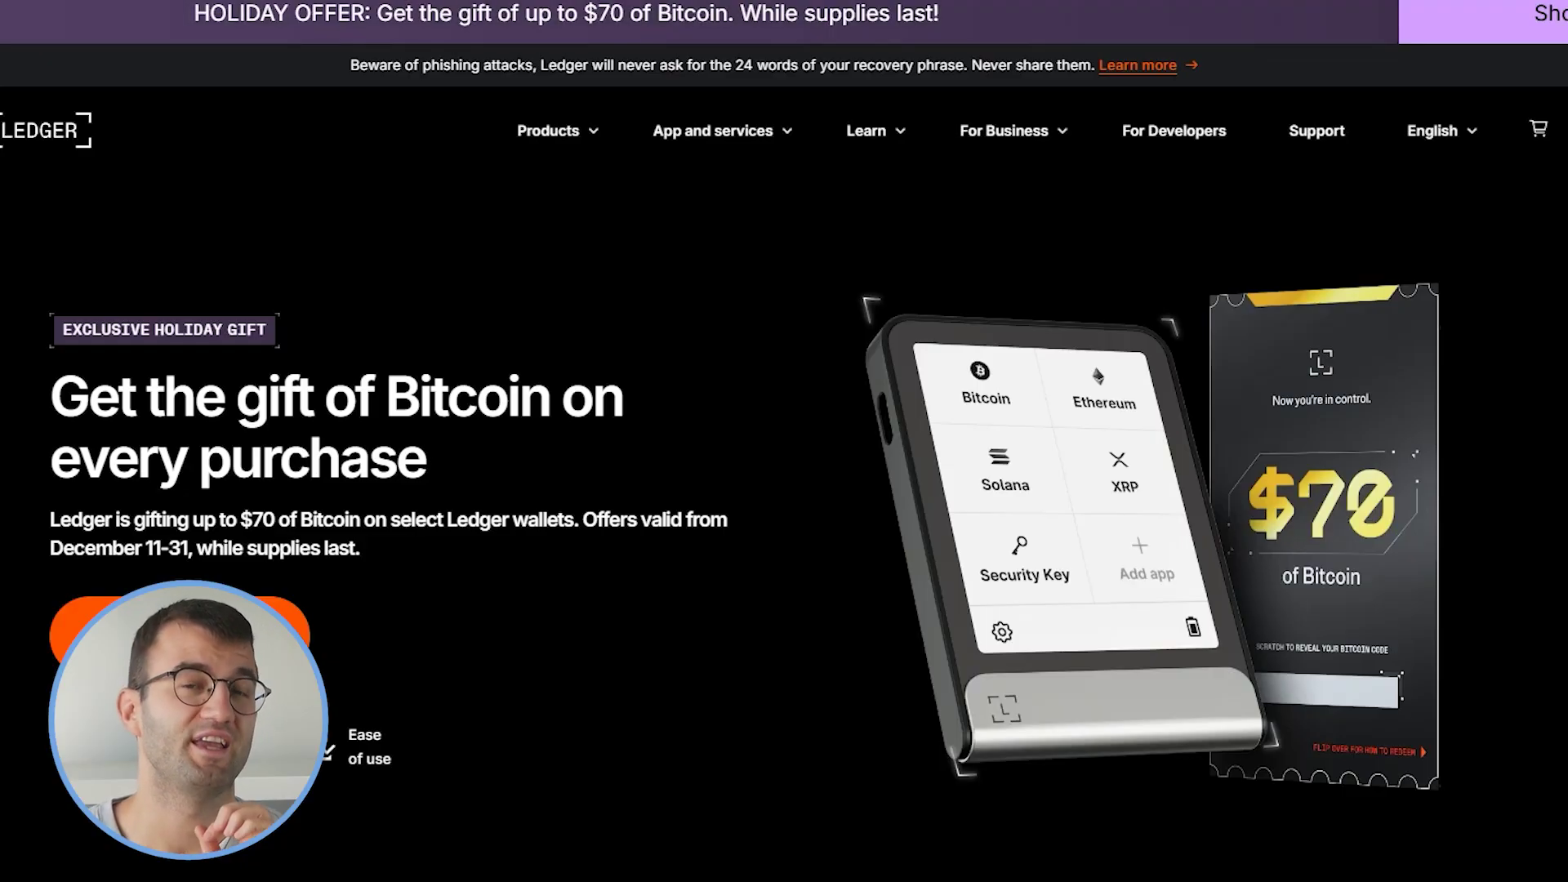
# From Koinly's Wallets page, add a new wallet and select Ledger after searching 'ledger'
pyautogui.scroll(-1, 784, 441)
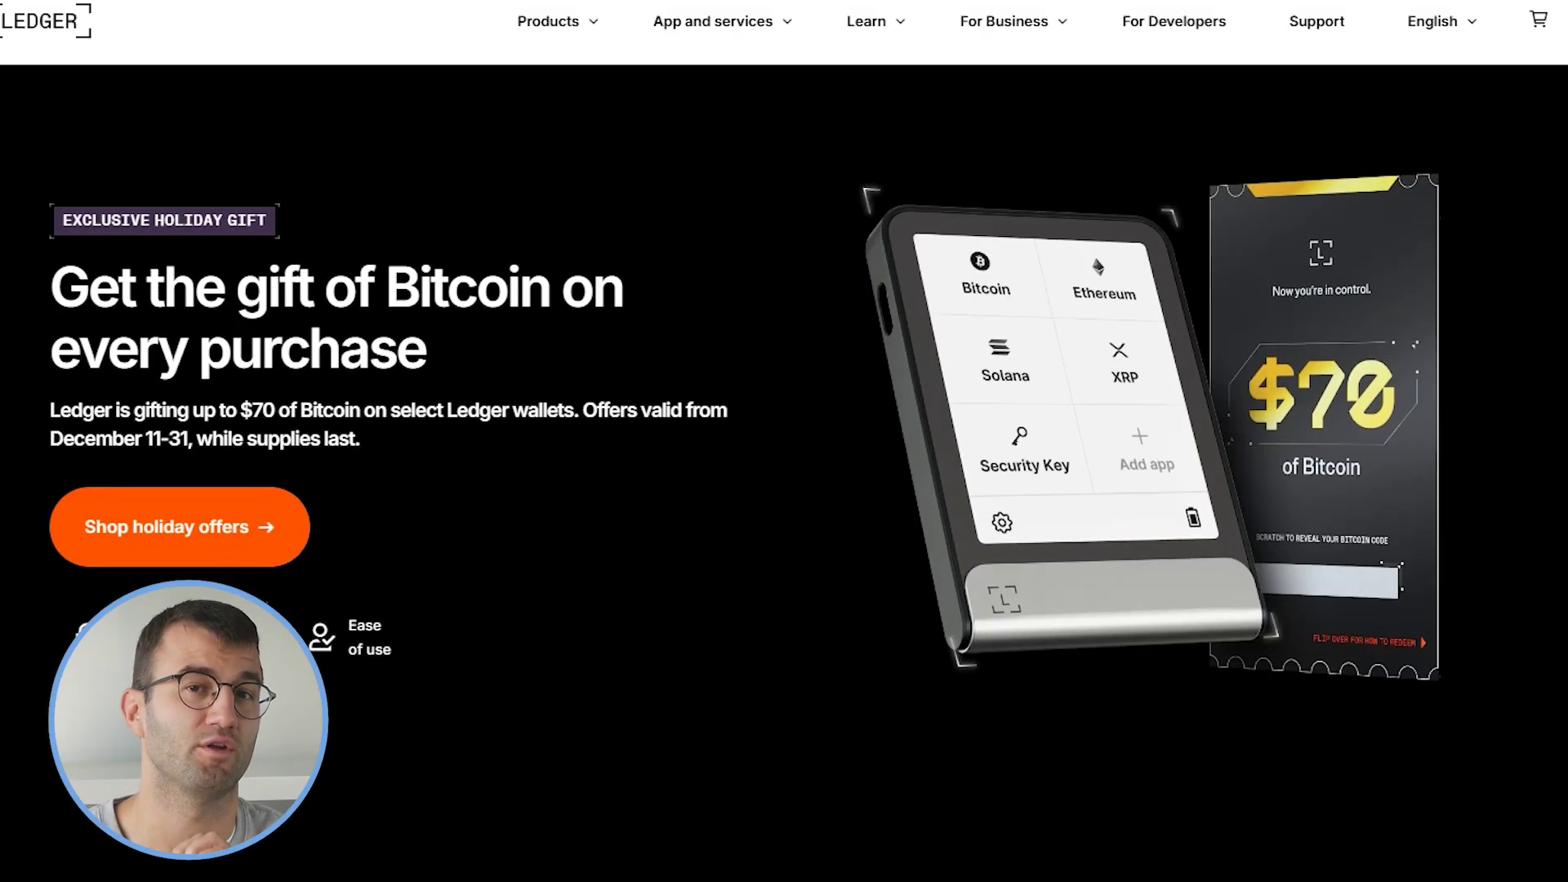
pyautogui.scroll(-2, 784, 441)
pyautogui.scroll(-1, 784, 441)
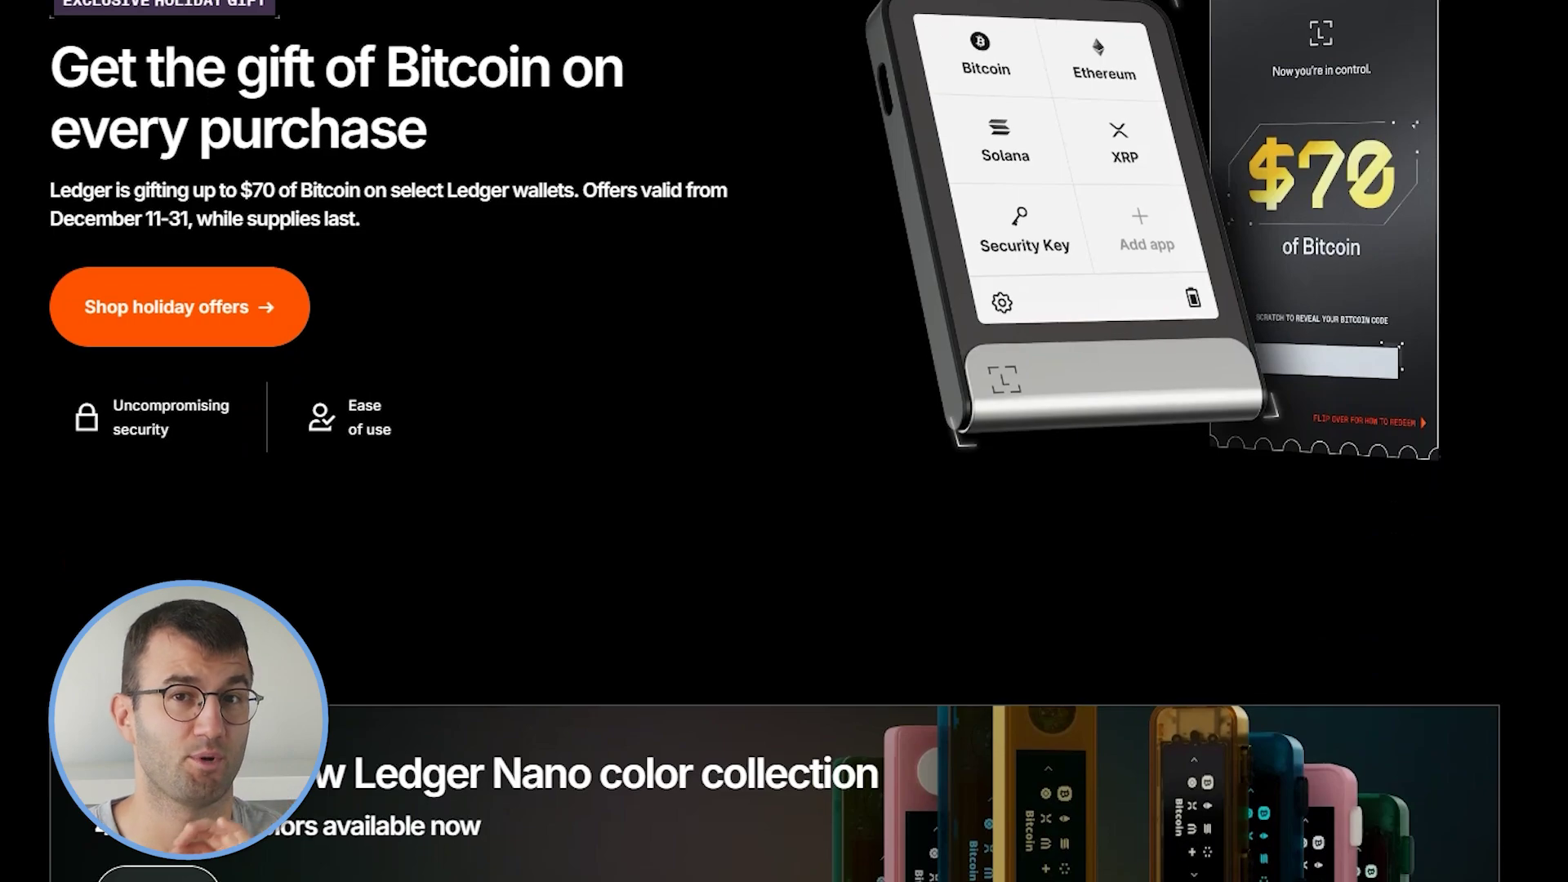
pyautogui.scroll(-3, 784, 441)
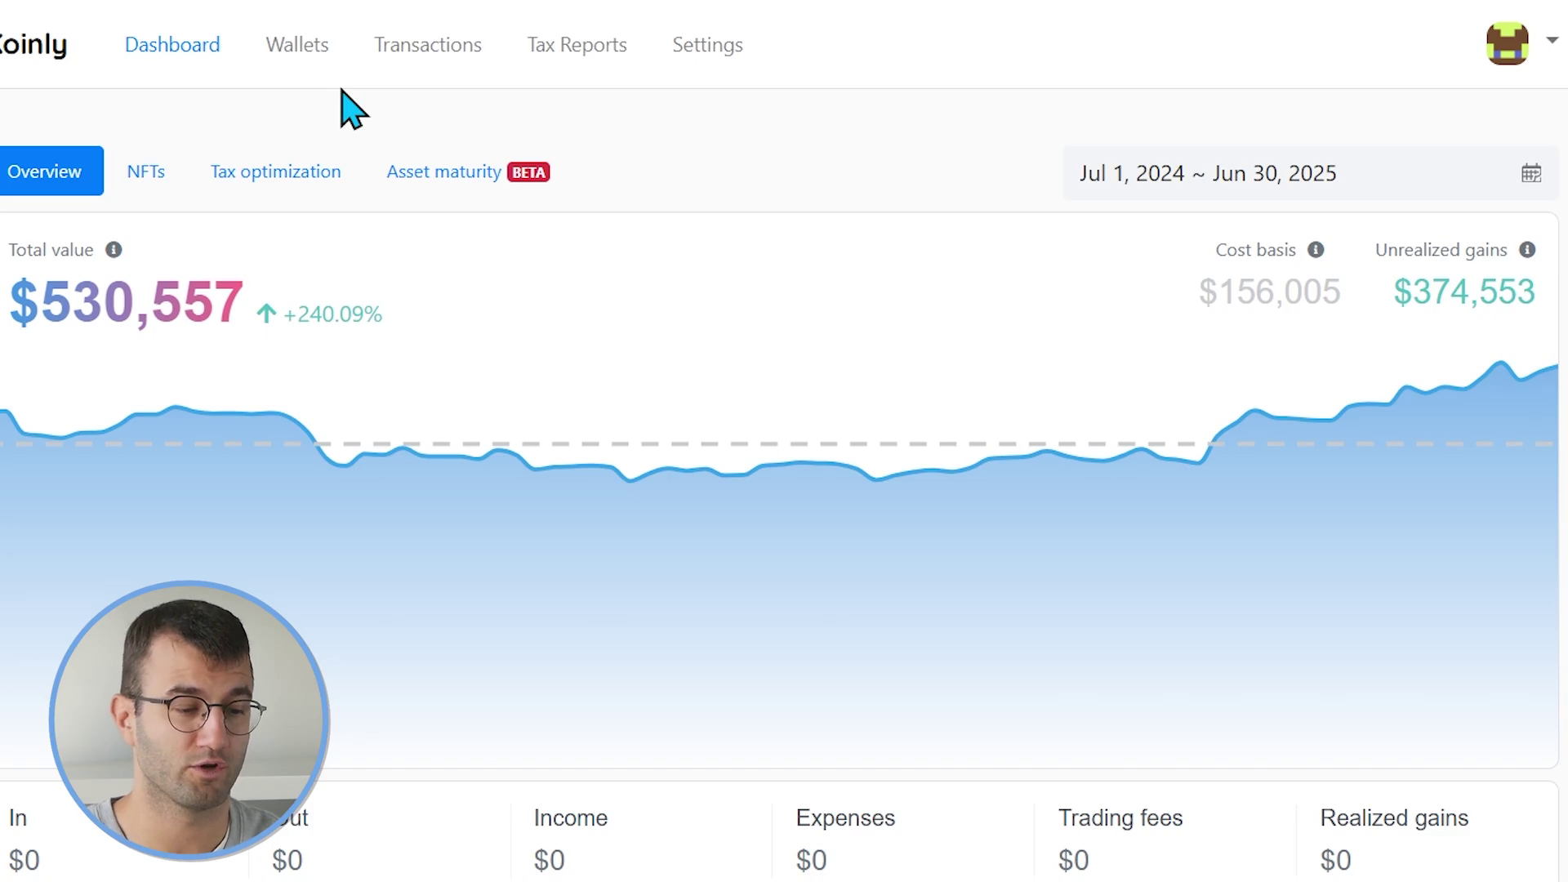
pyautogui.click(301, 48)
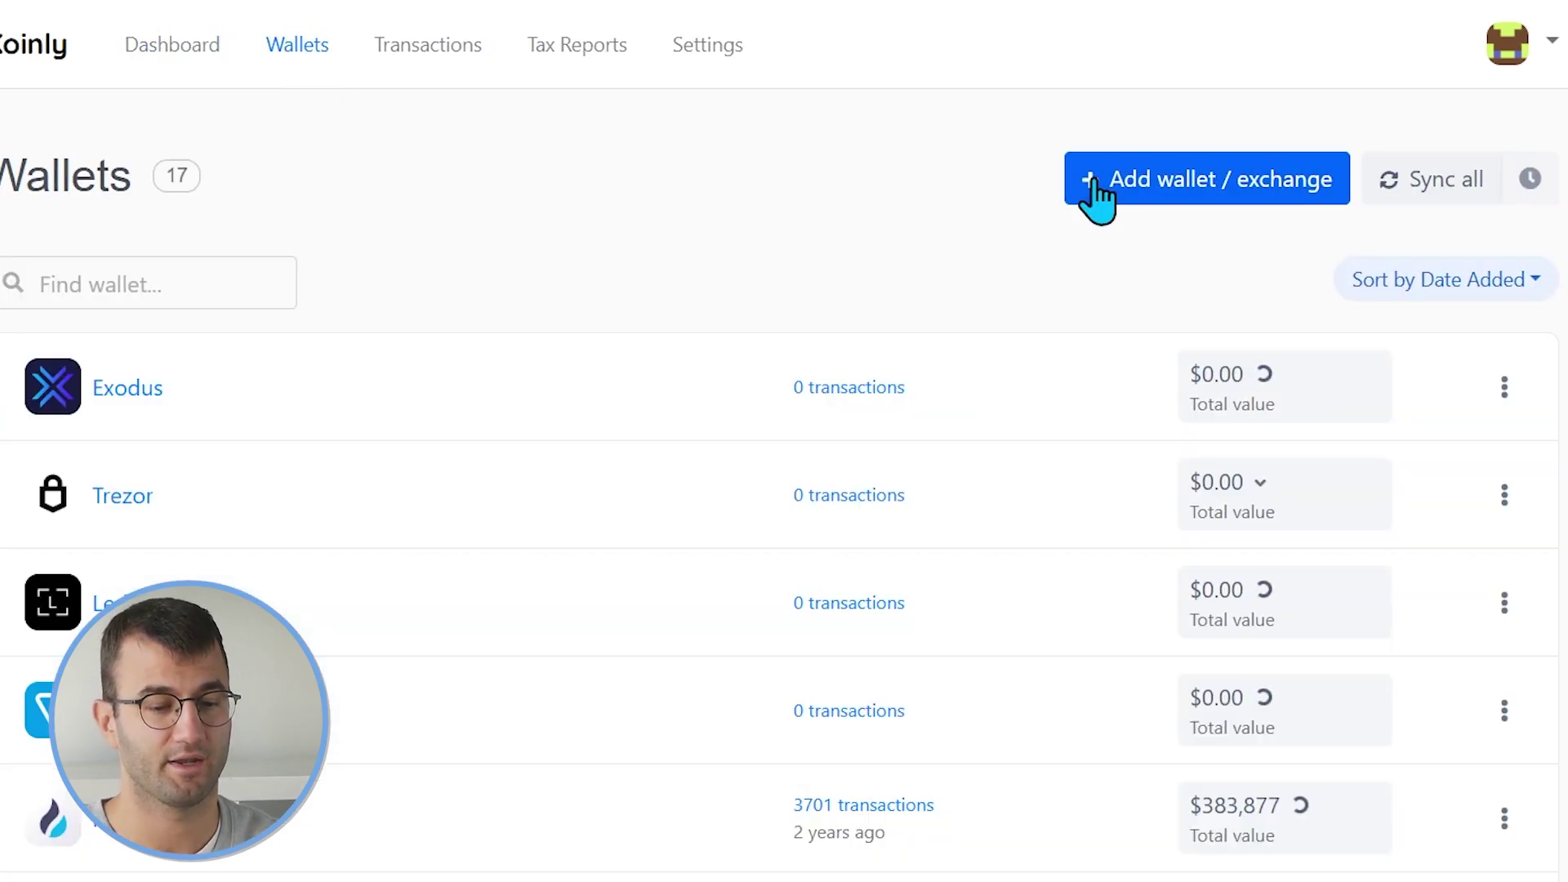
pyautogui.click(1108, 198)
pyautogui.click(794, 305)
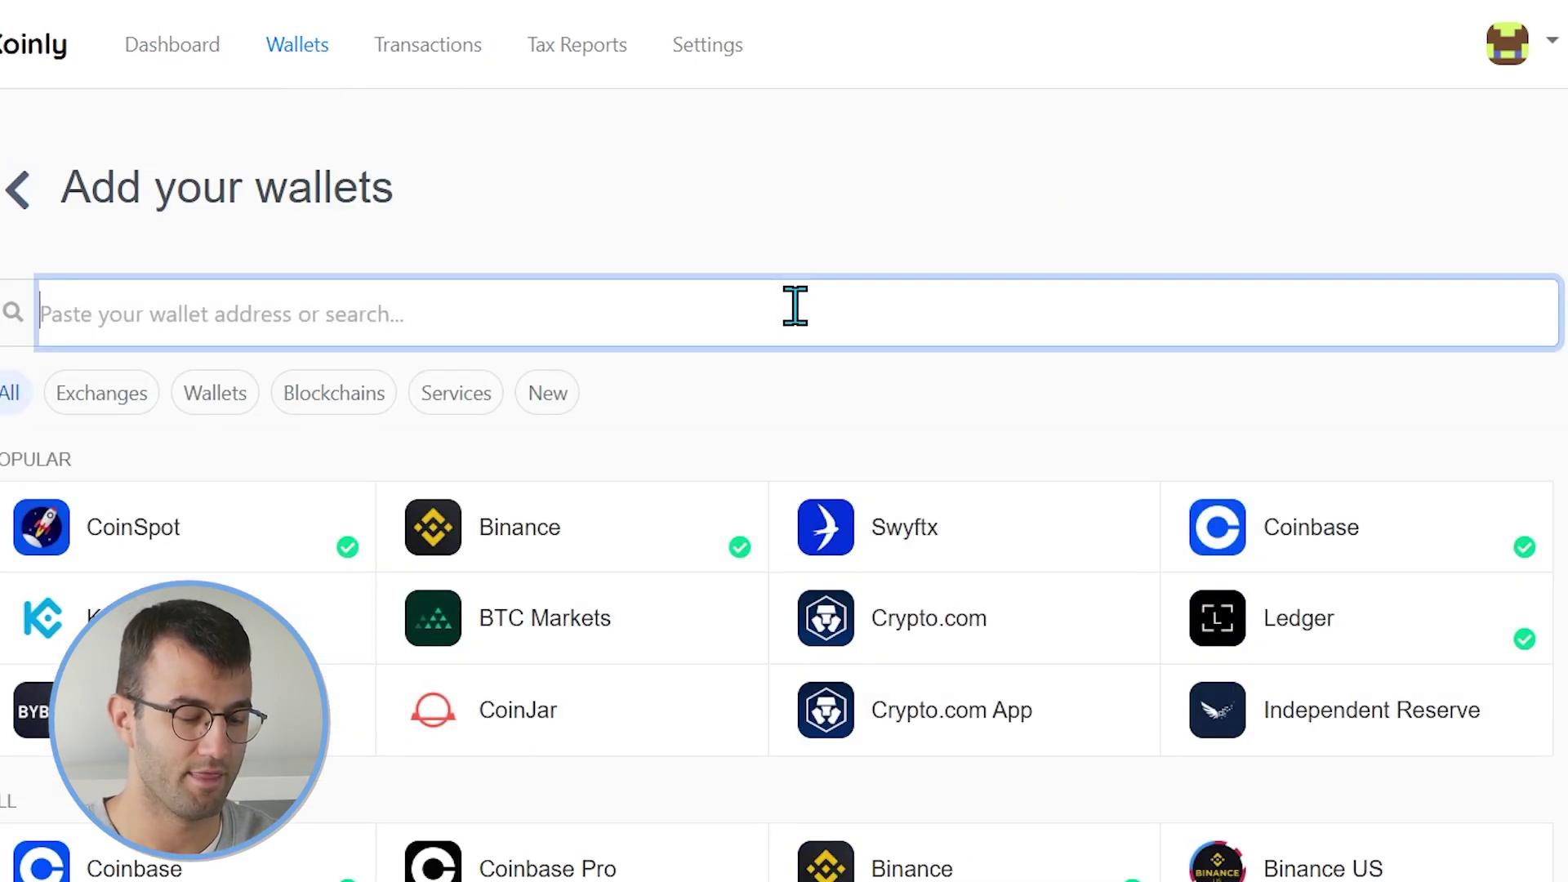
pyautogui.write('ledger')
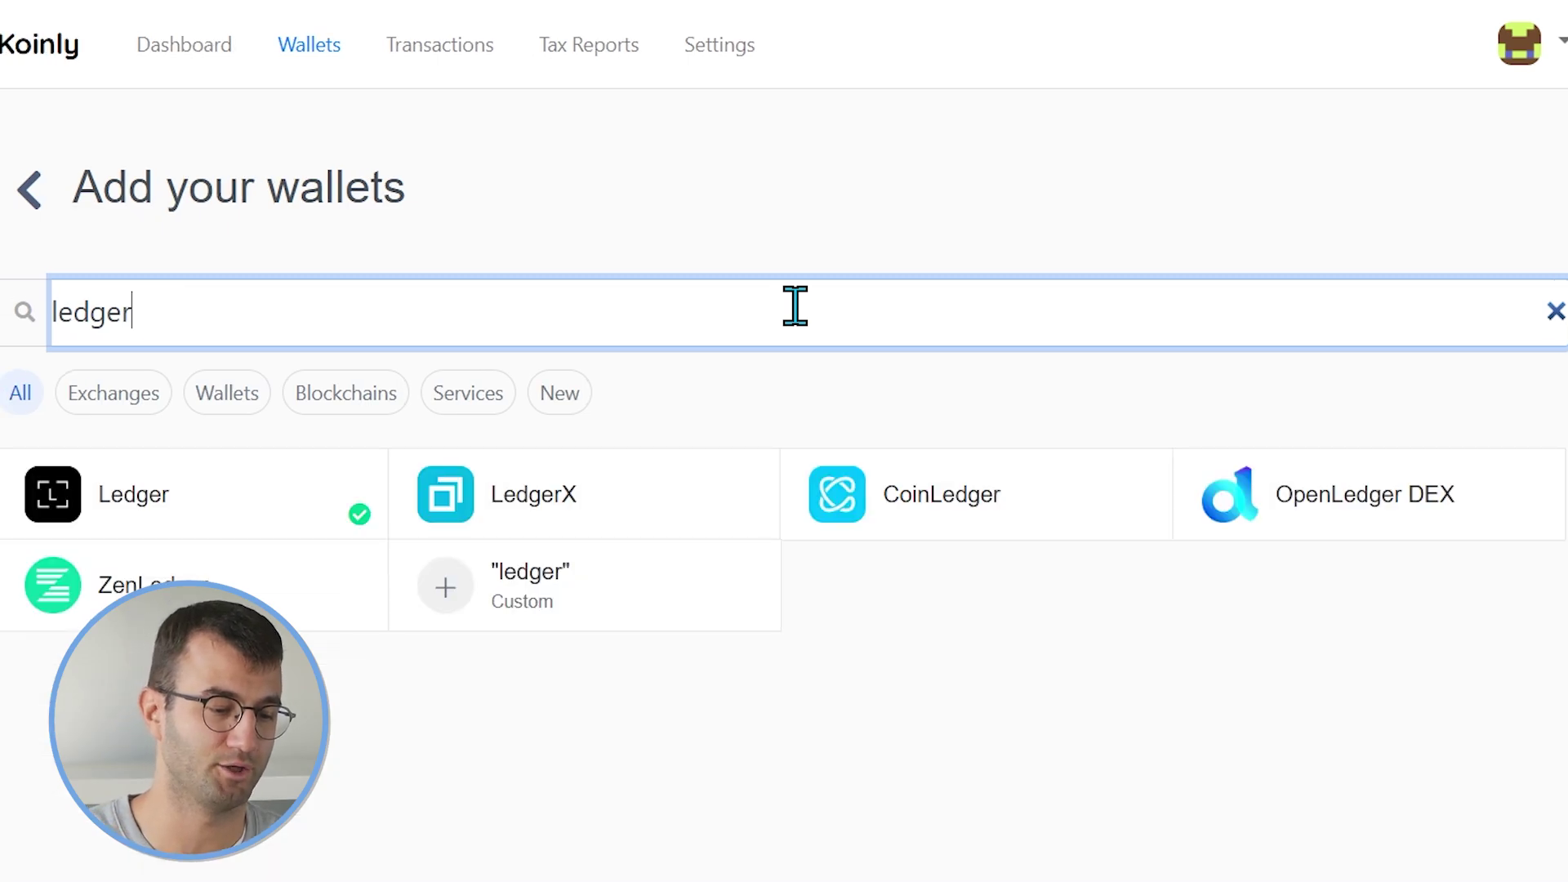
pyautogui.click(107, 512)
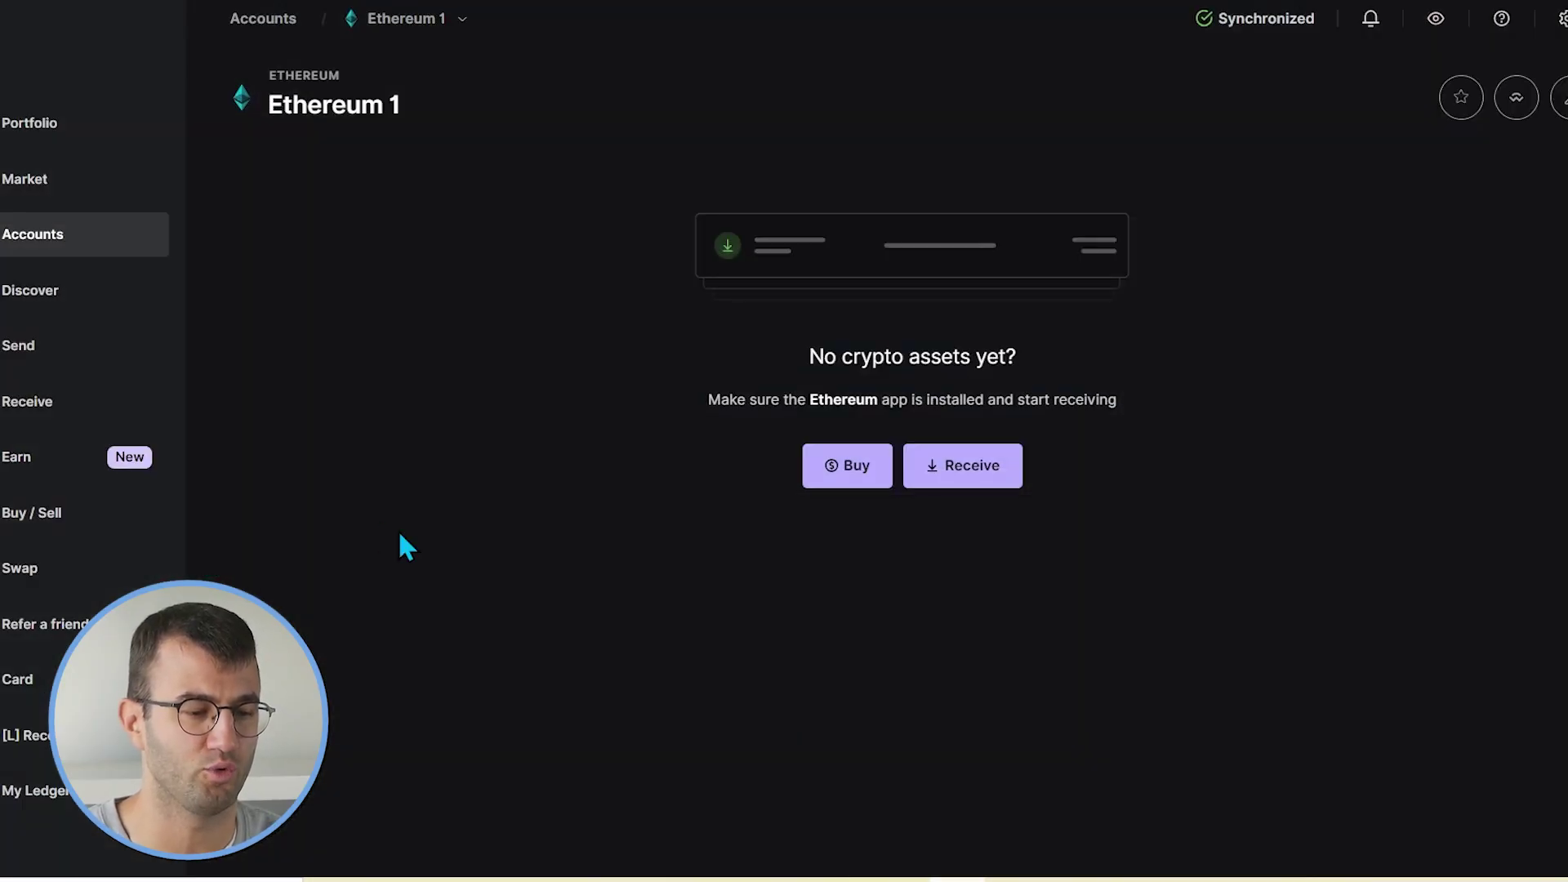
# Copy the Ethereum 1 account's receive address from Ledger Live's Receive flow
pyautogui.click(37, 245)
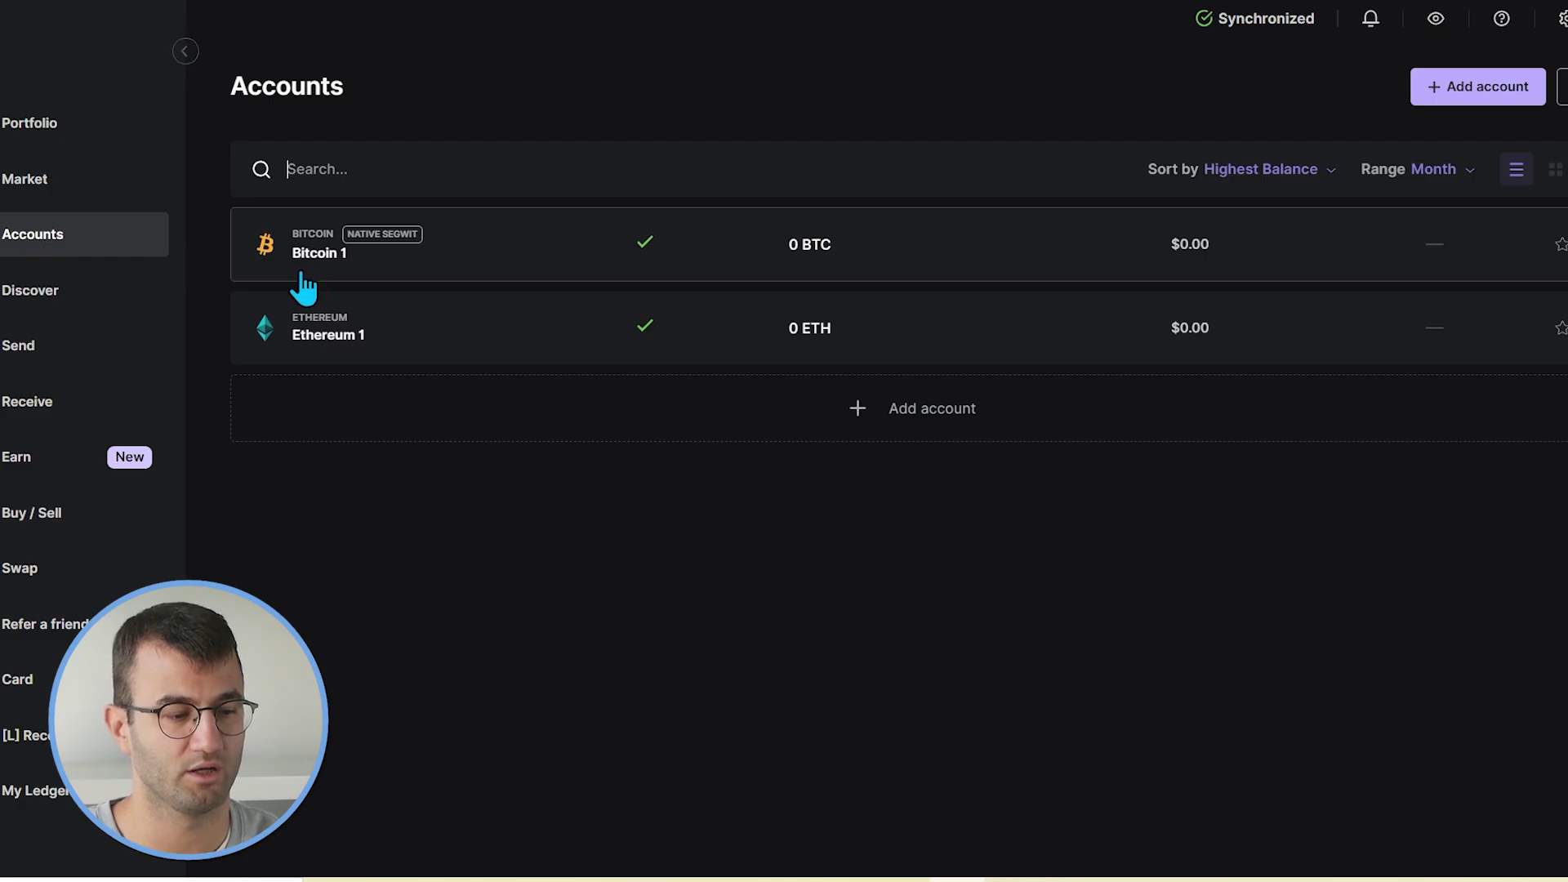
pyautogui.click(420, 338)
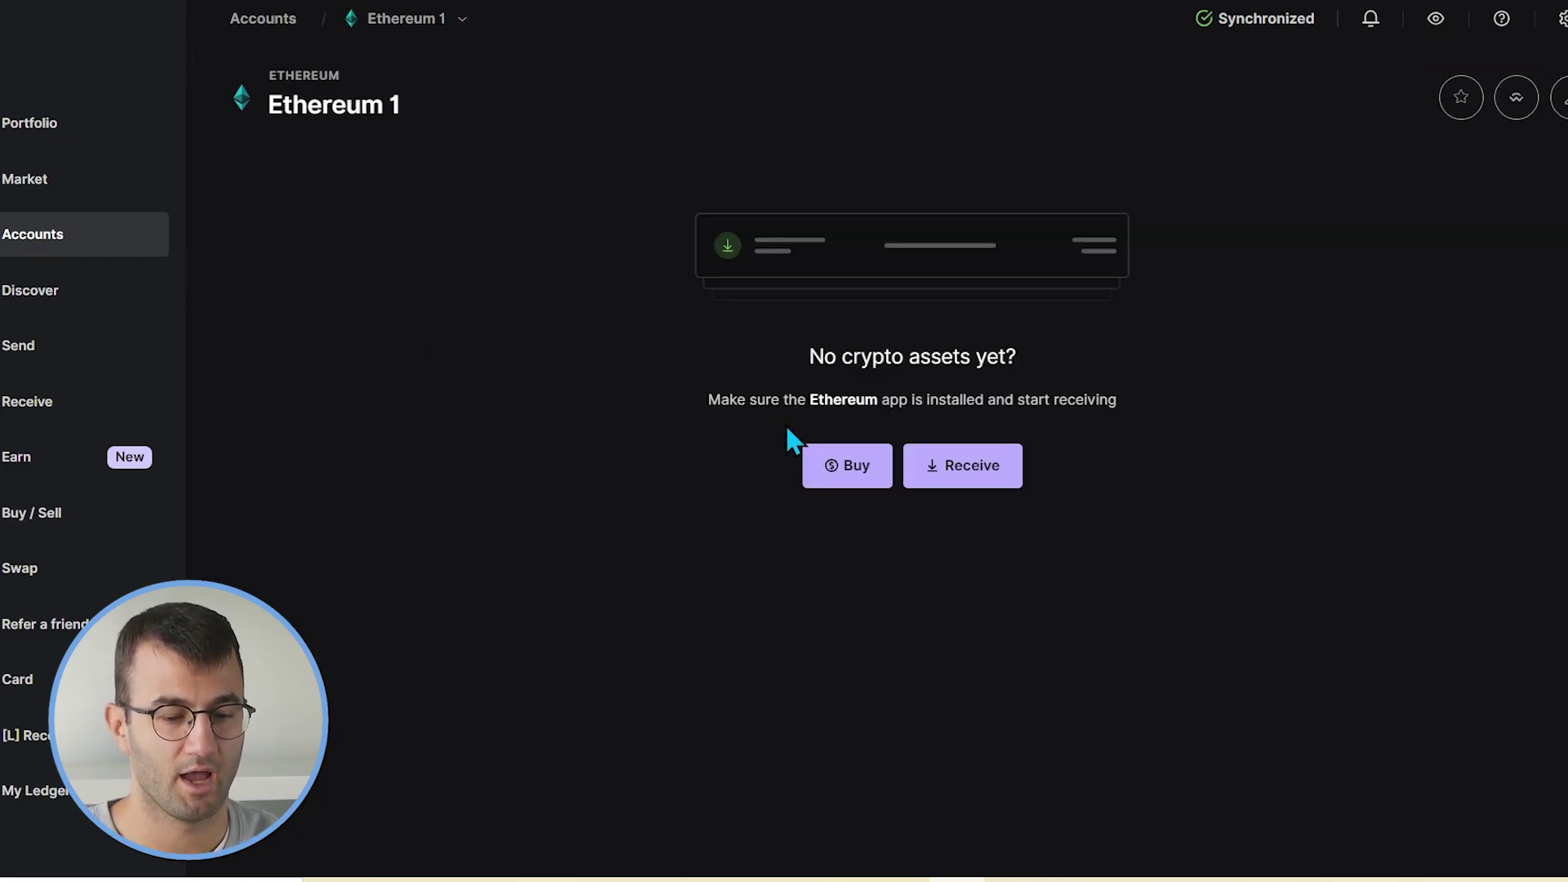
pyautogui.click(979, 482)
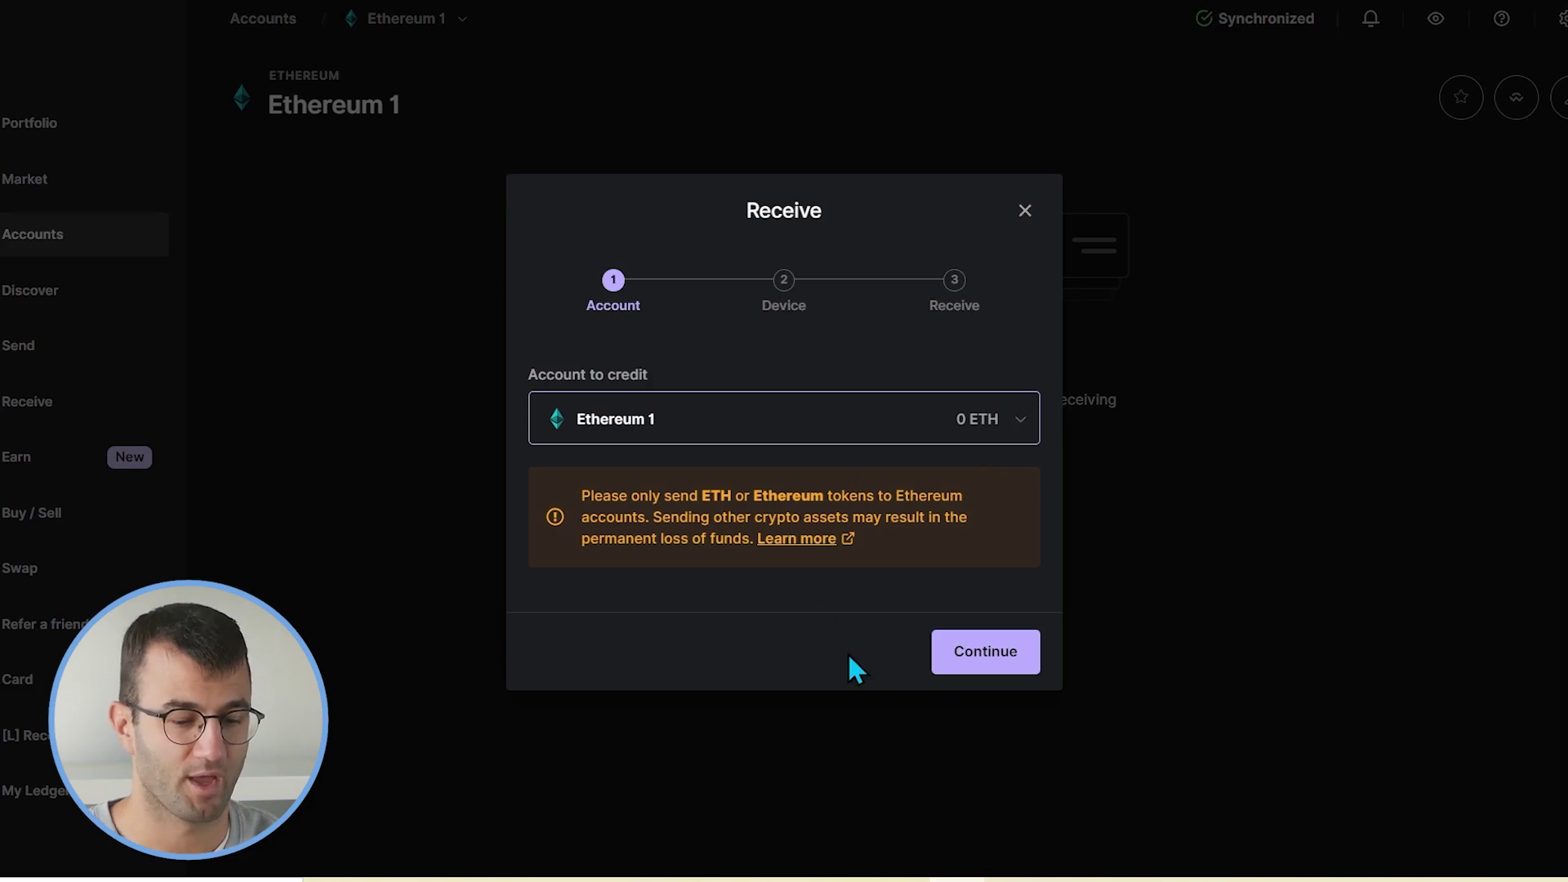
pyautogui.click(983, 661)
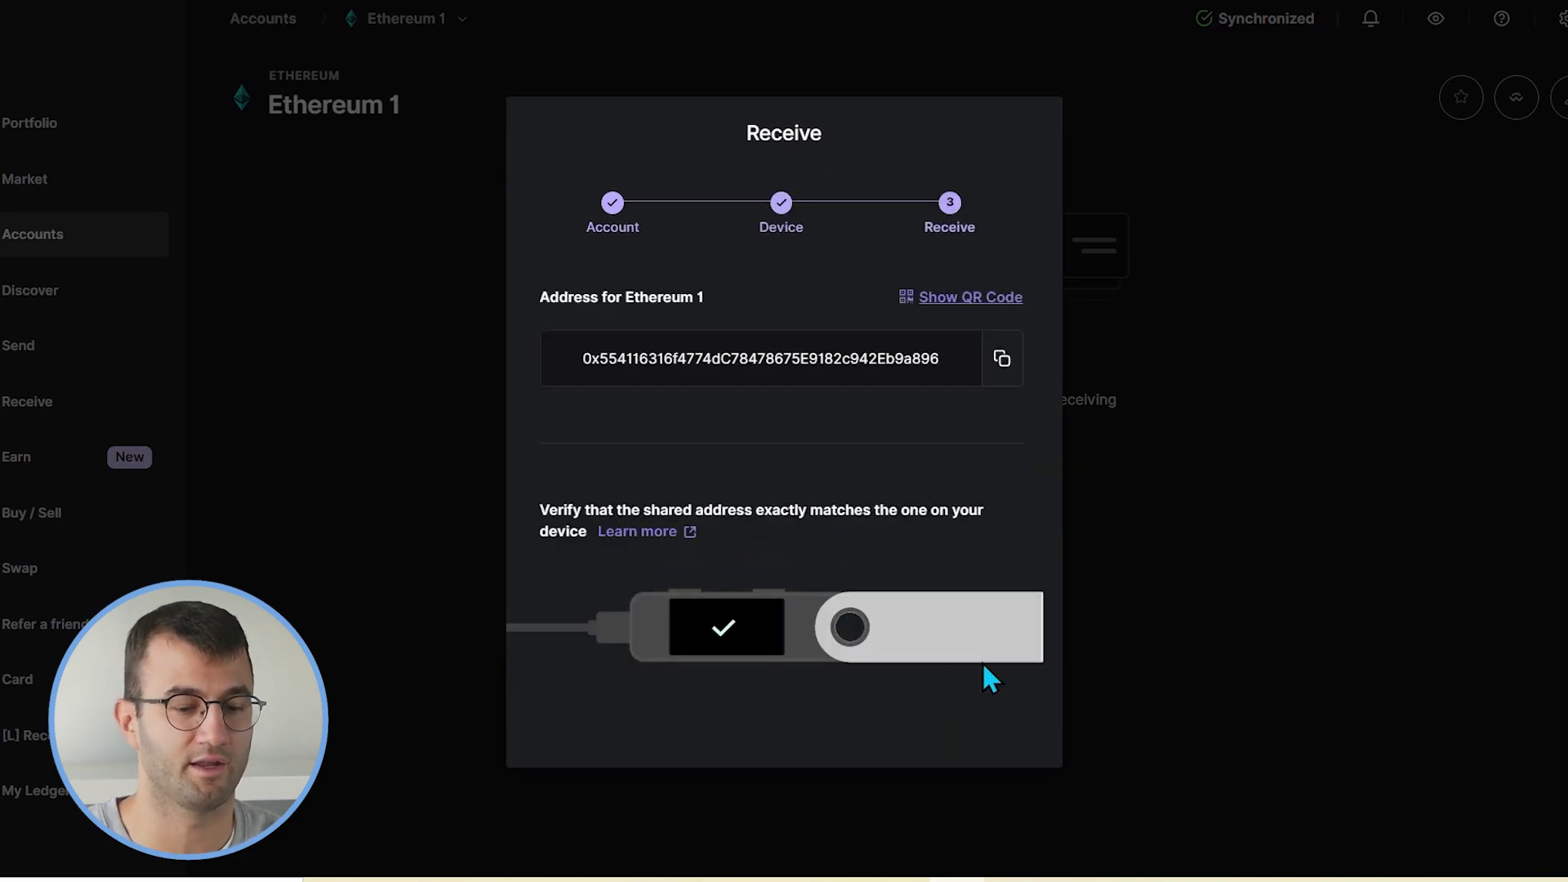
pyautogui.click(1003, 361)
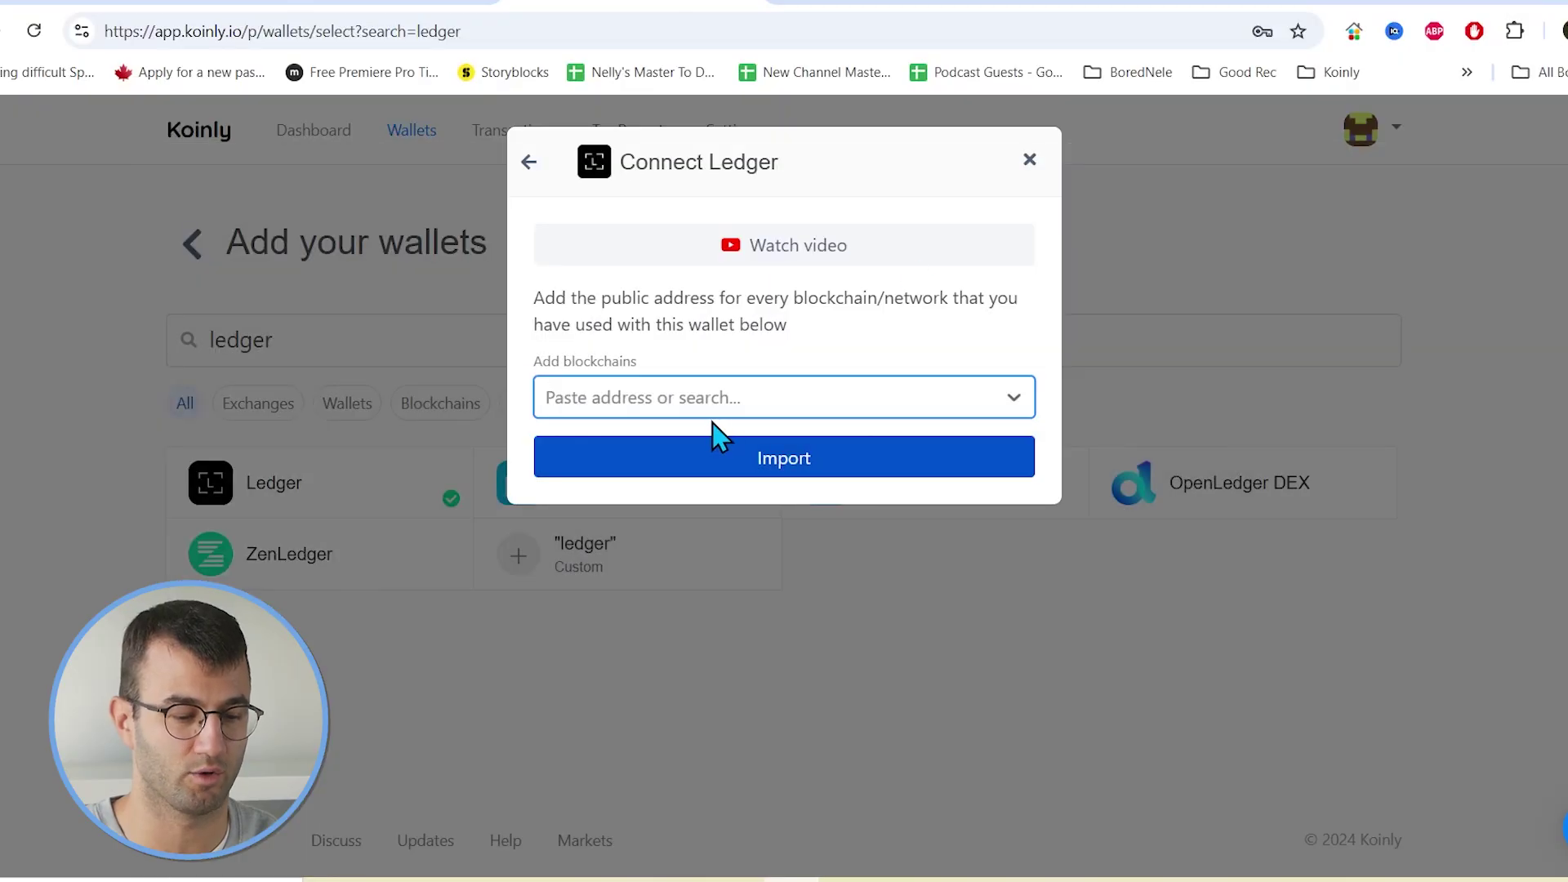
# Paste the Ethereum 1 address into Koinly's Ledger dialog and assign it to Ethereum (ETH)
pyautogui.hotkey('ctrl', 'v')
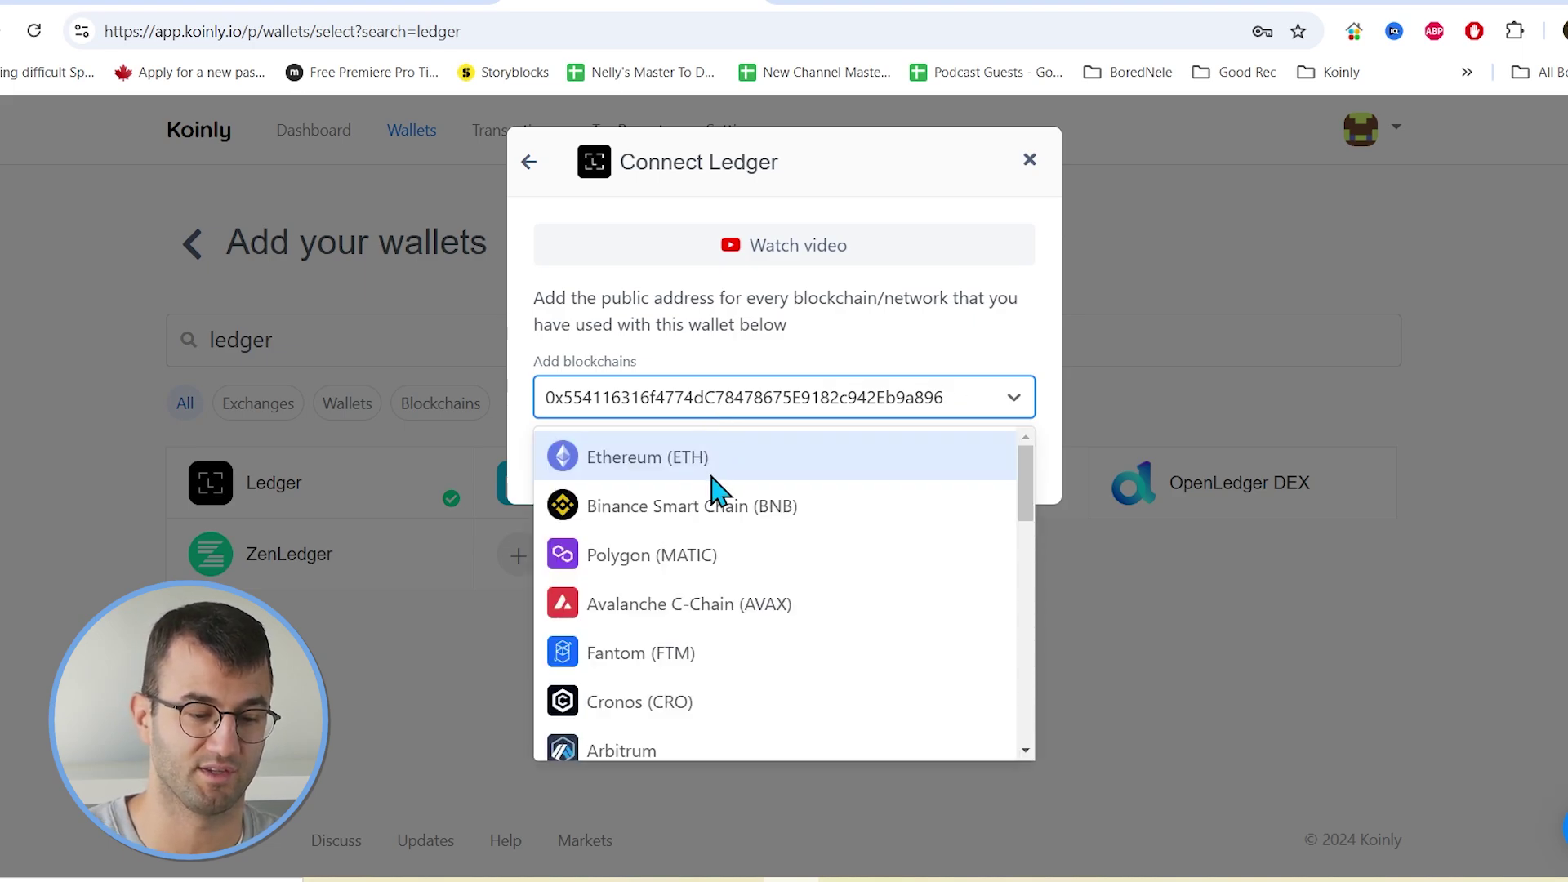
pyautogui.click(712, 477)
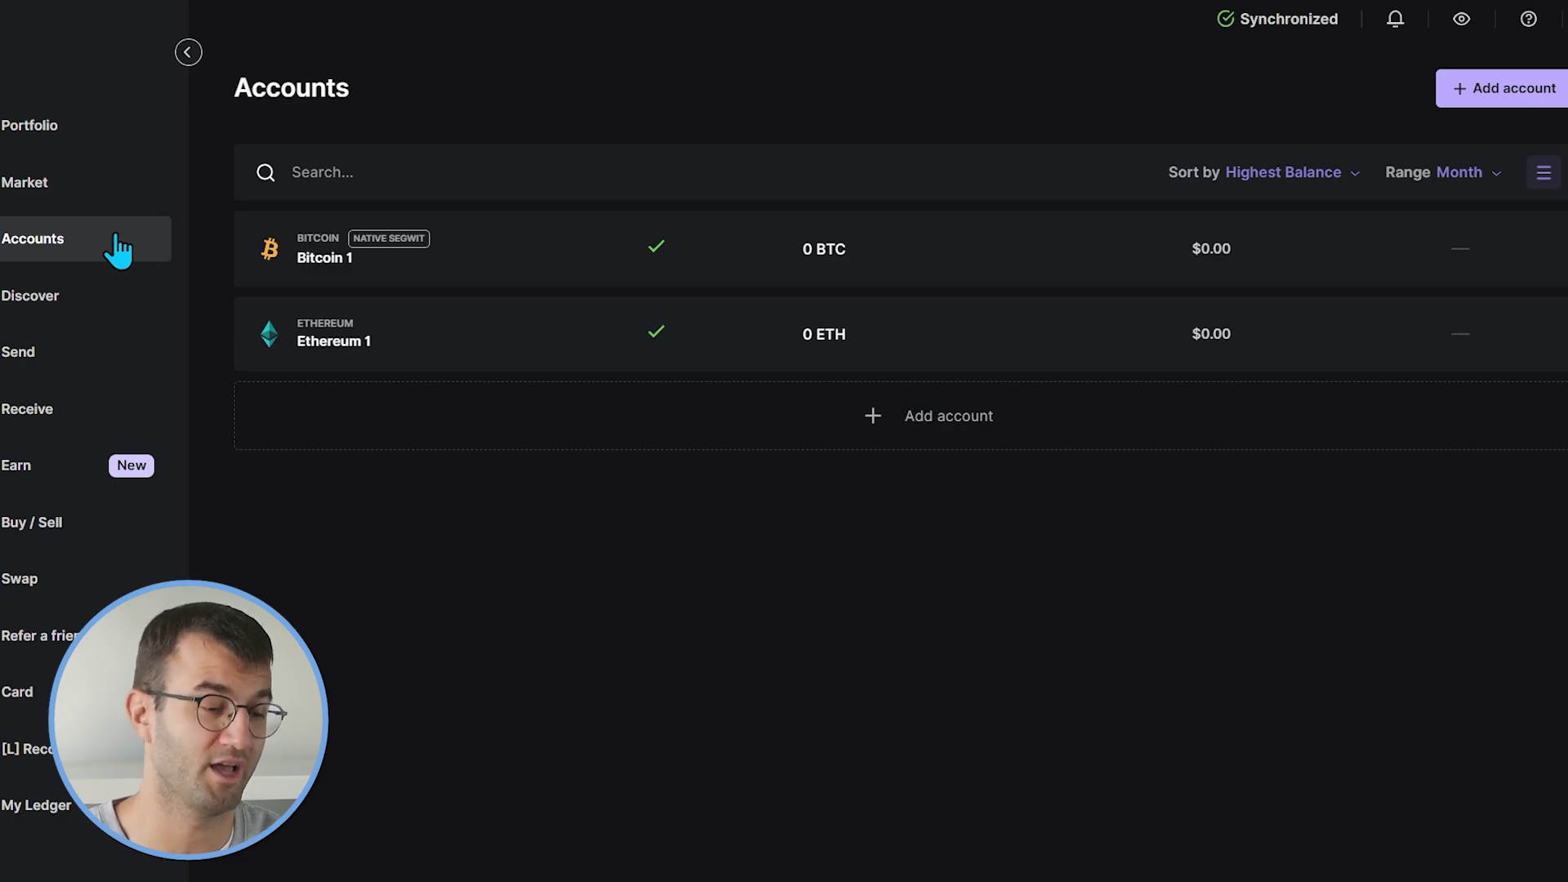
# Select the Bitcoin 1 account's native segwit xpub from its advanced settings in Ledger Live
pyautogui.click(569, 253)
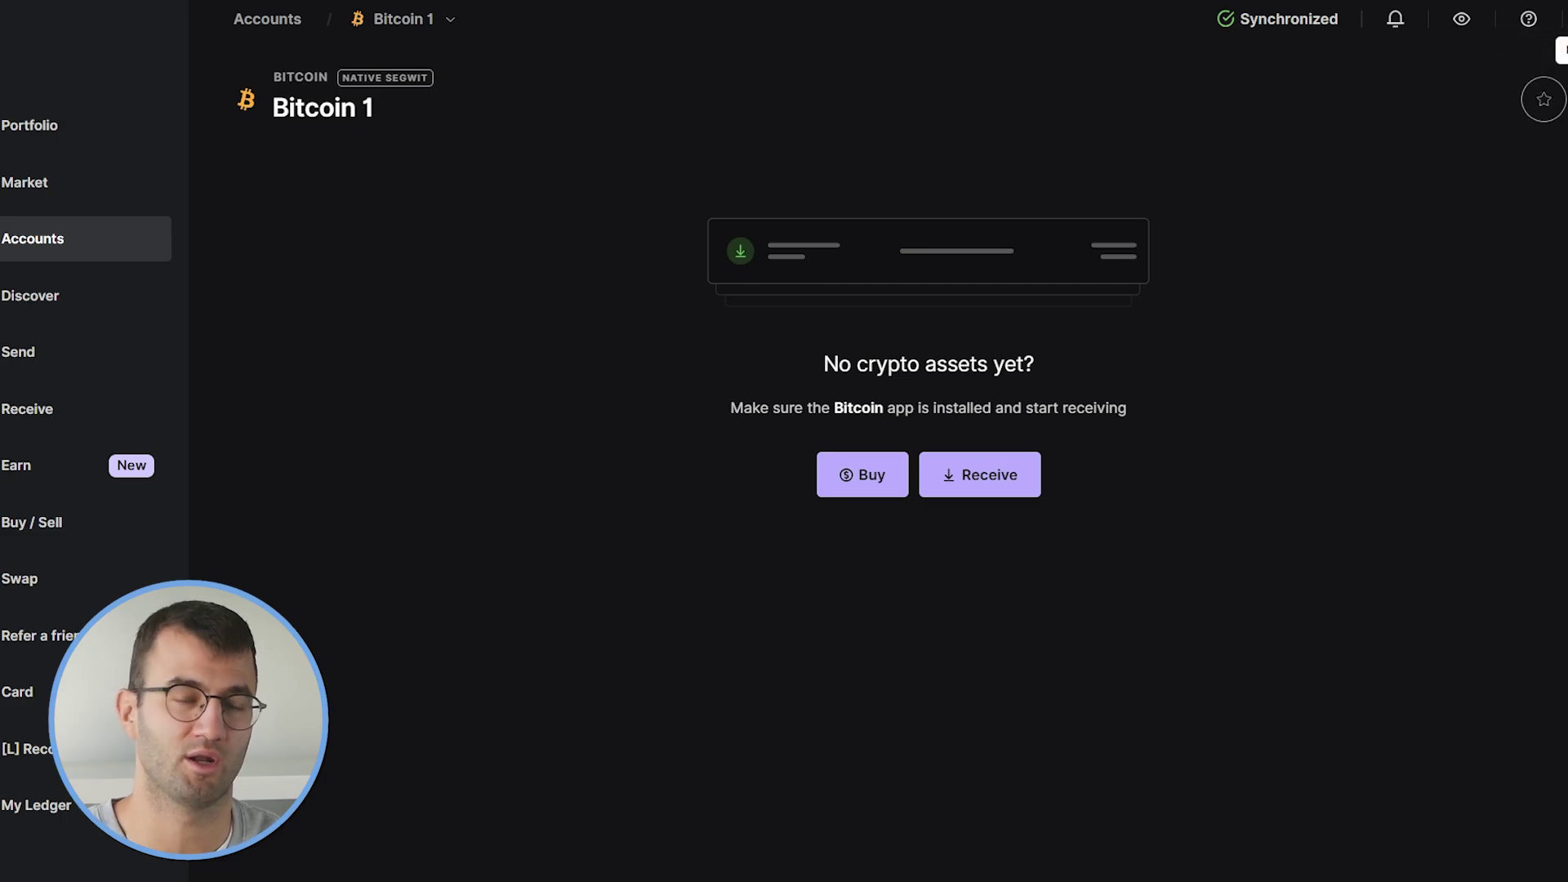
pyautogui.click(1502, 104)
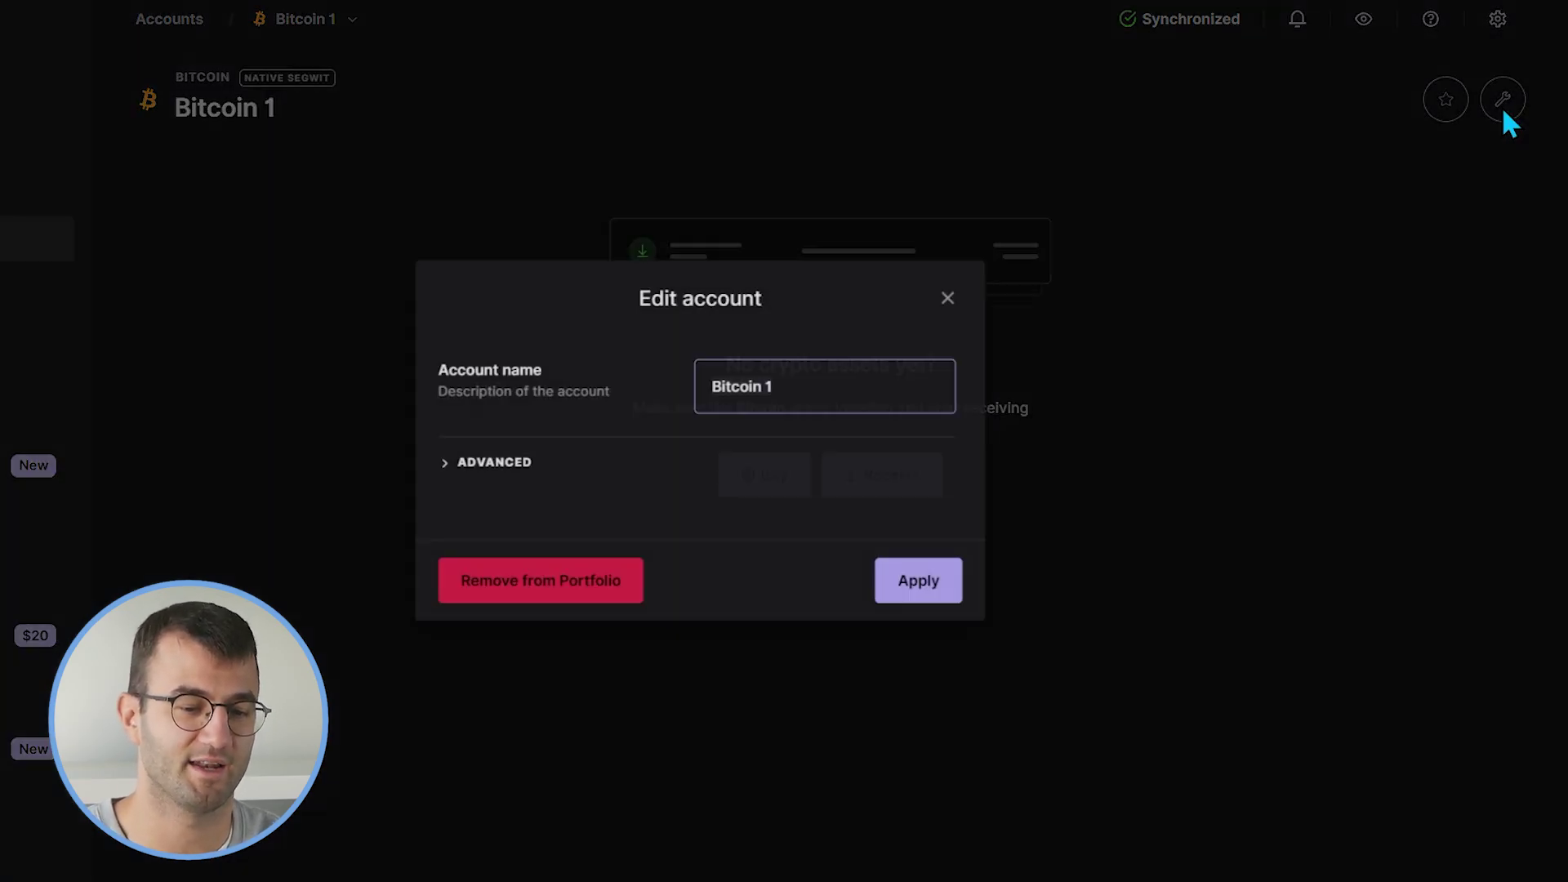
pyautogui.click(494, 462)
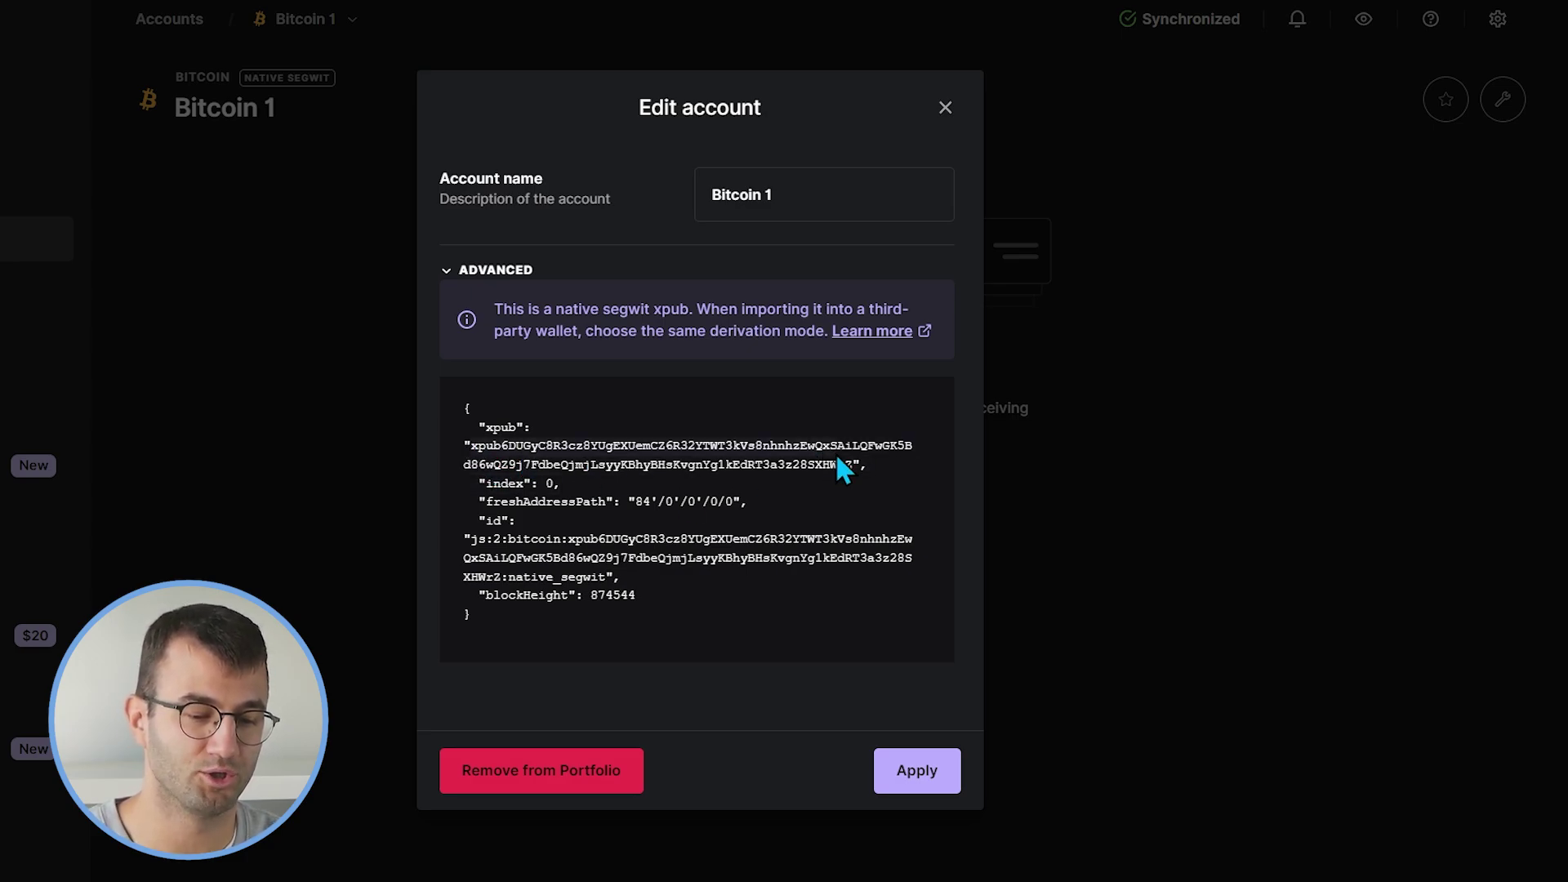
pyautogui.moveTo(476, 455); pyautogui.dragTo(719, 492)
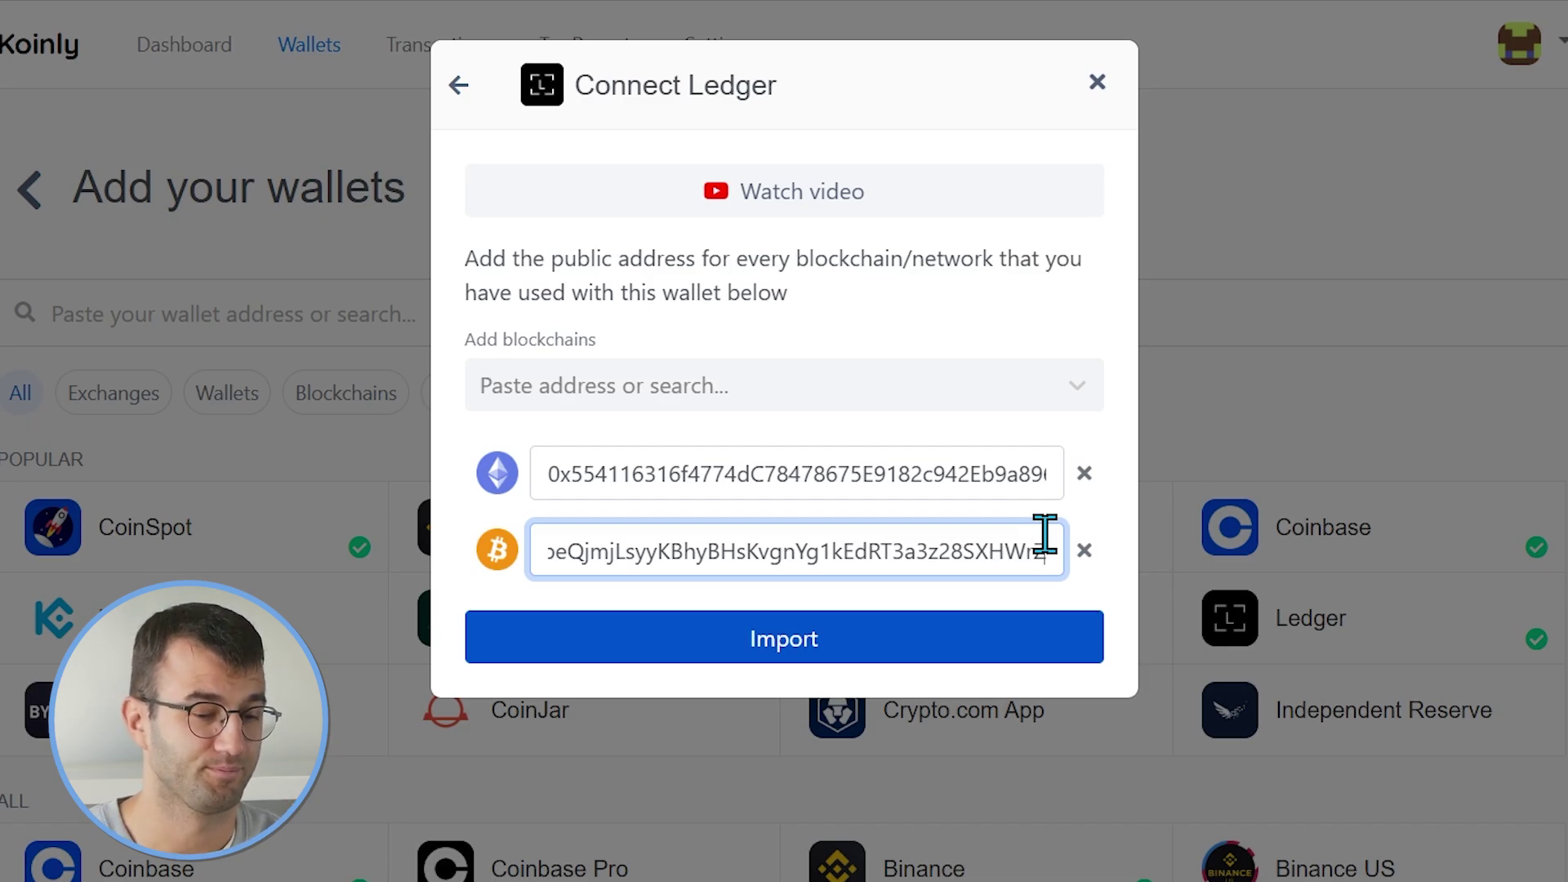
# Search 'led' in Koinly's wallets, open the Ledger tile, and choose Import from file
pyautogui.press('Escape')
pyautogui.click(351, 312)
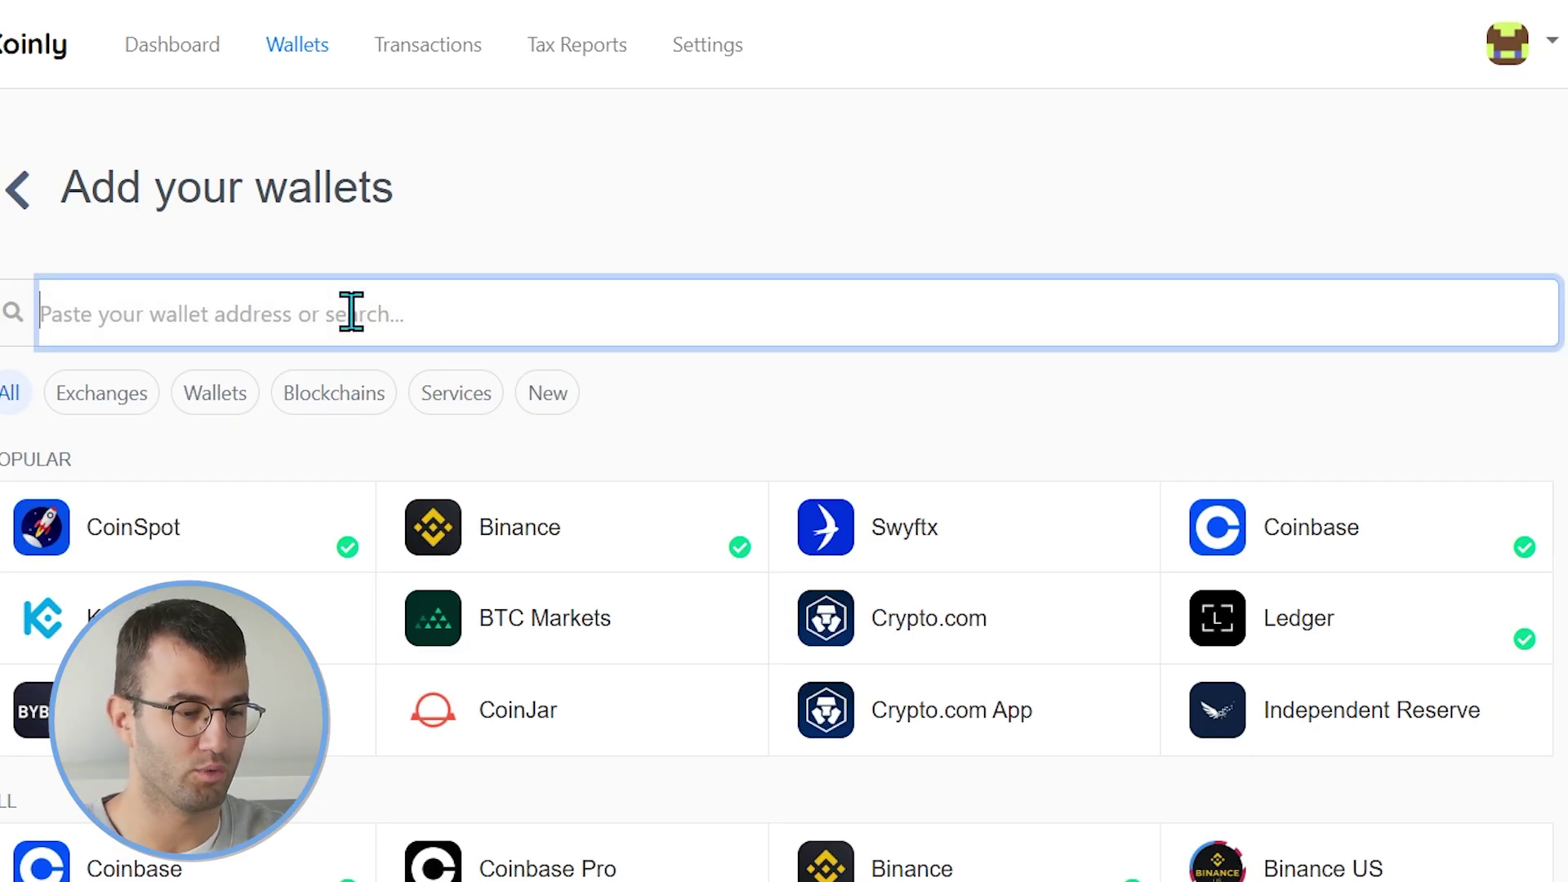
pyautogui.write('led')
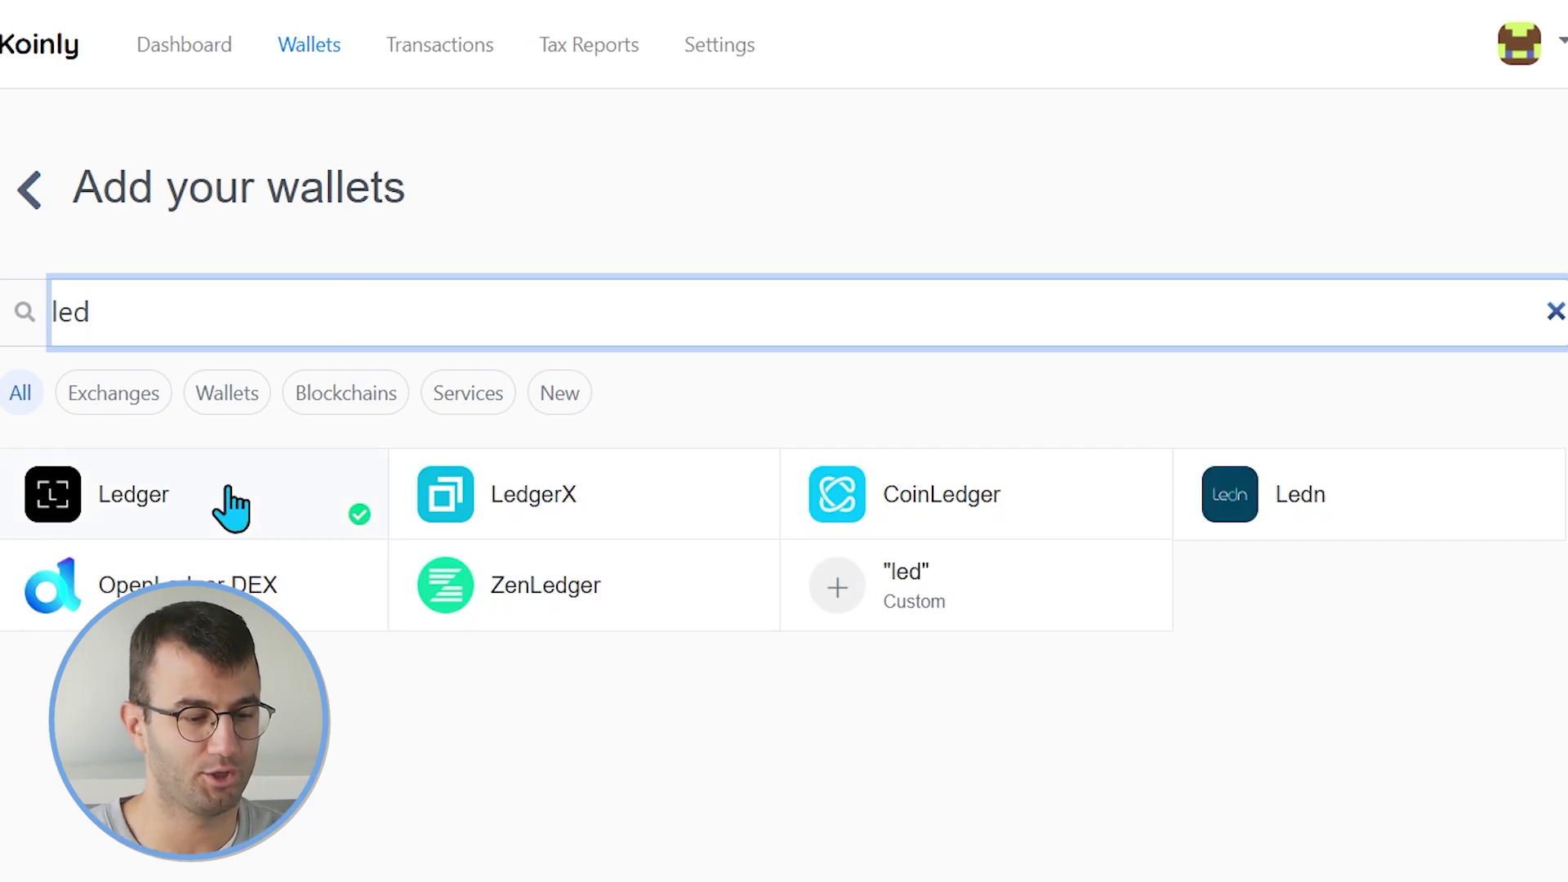
pyautogui.click(228, 488)
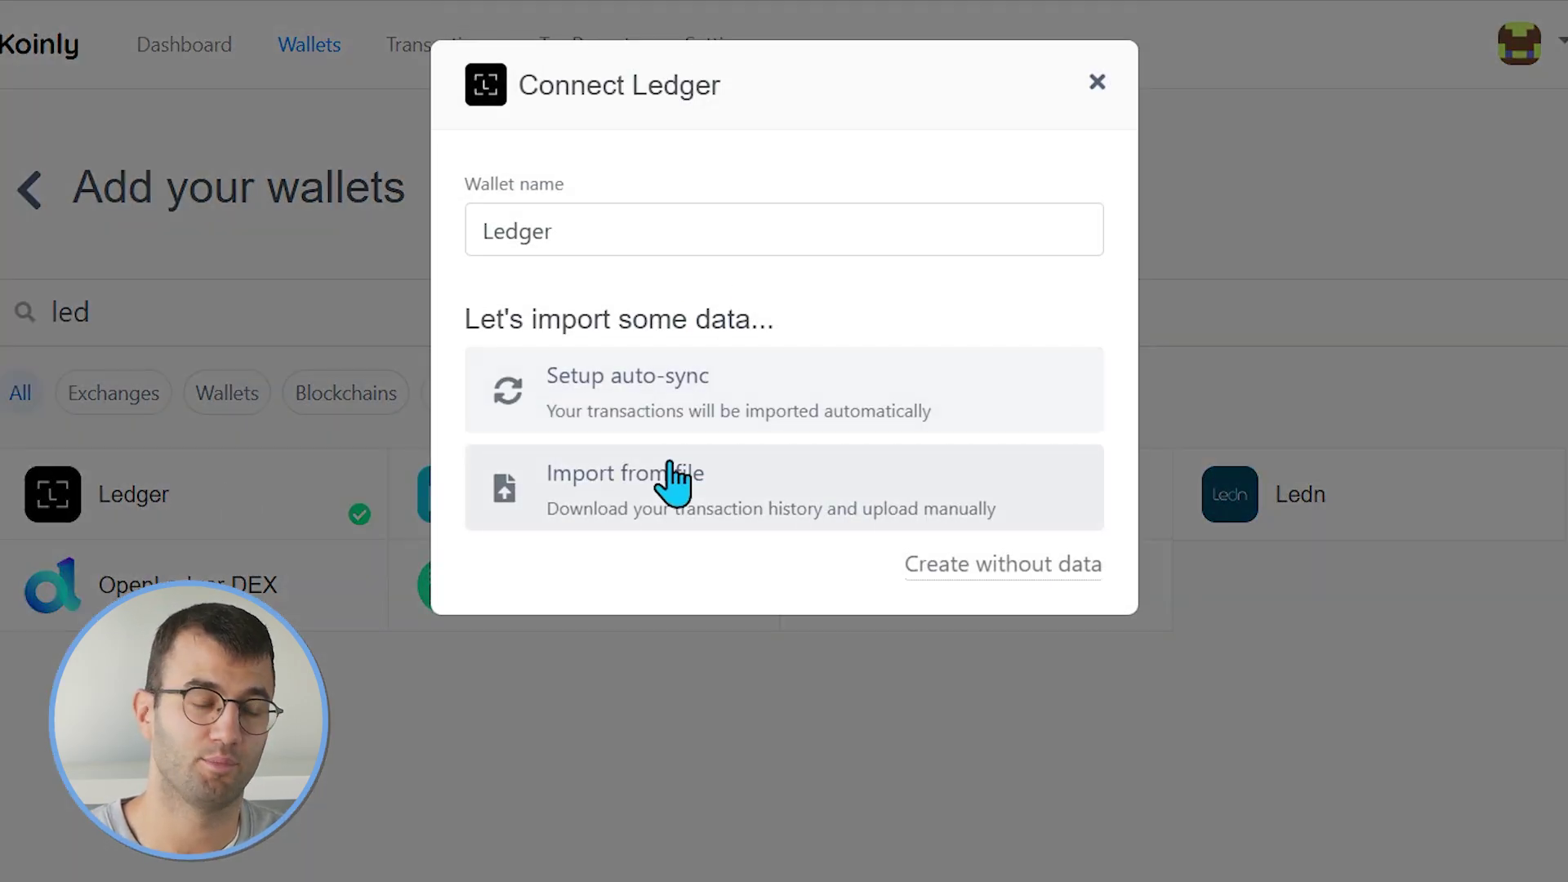
pyautogui.click(671, 482)
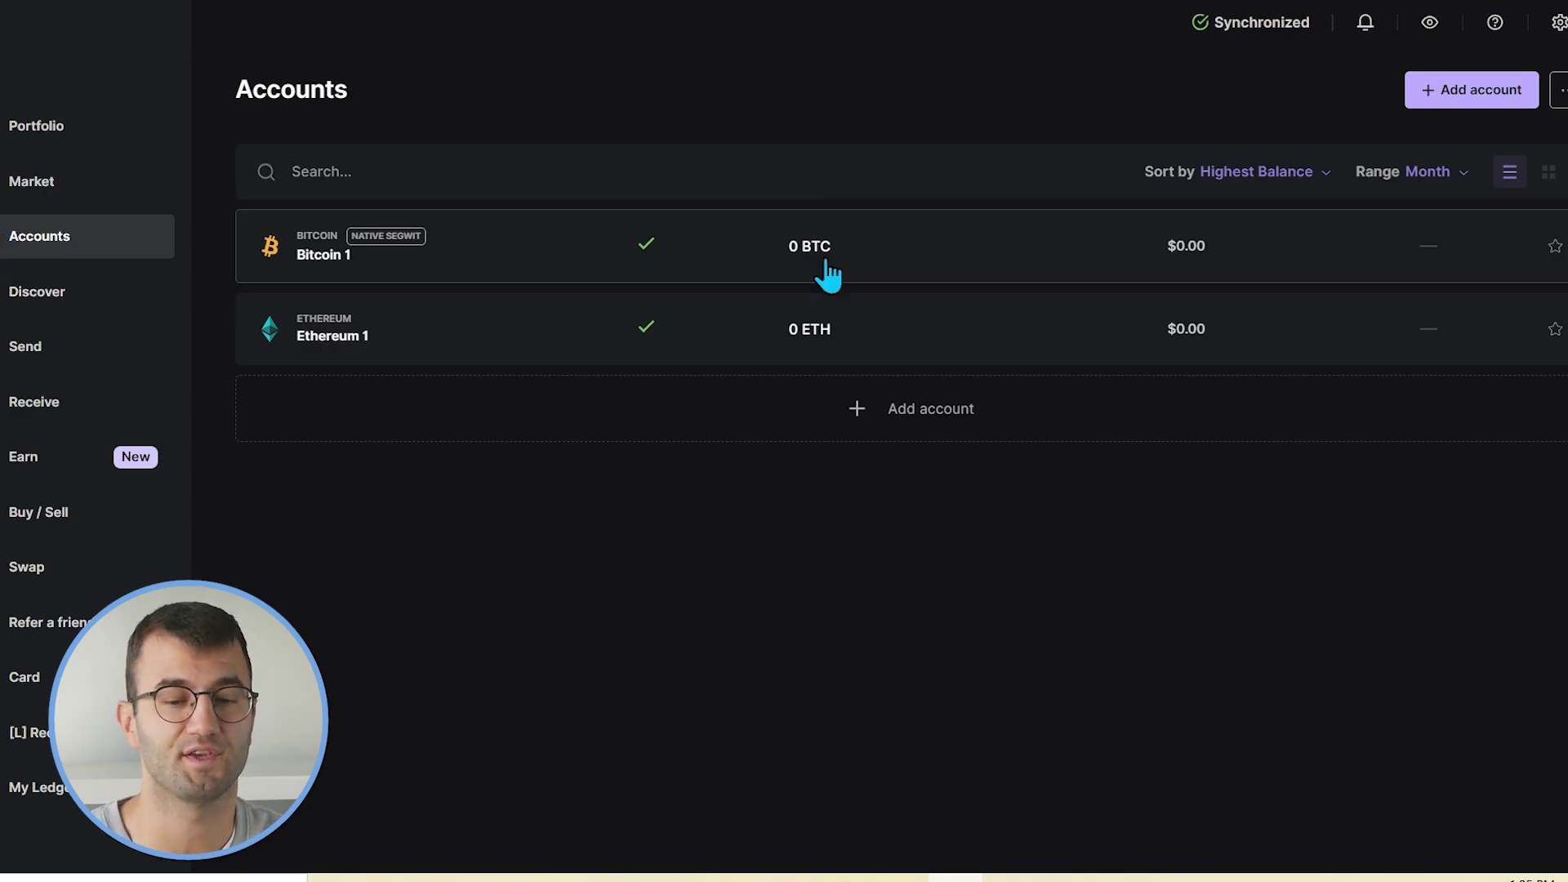
# Export Bitcoin 1 and Ethereum 1 operation history to CSV and drop it into Koinly's import
pyautogui.click(1559, 97)
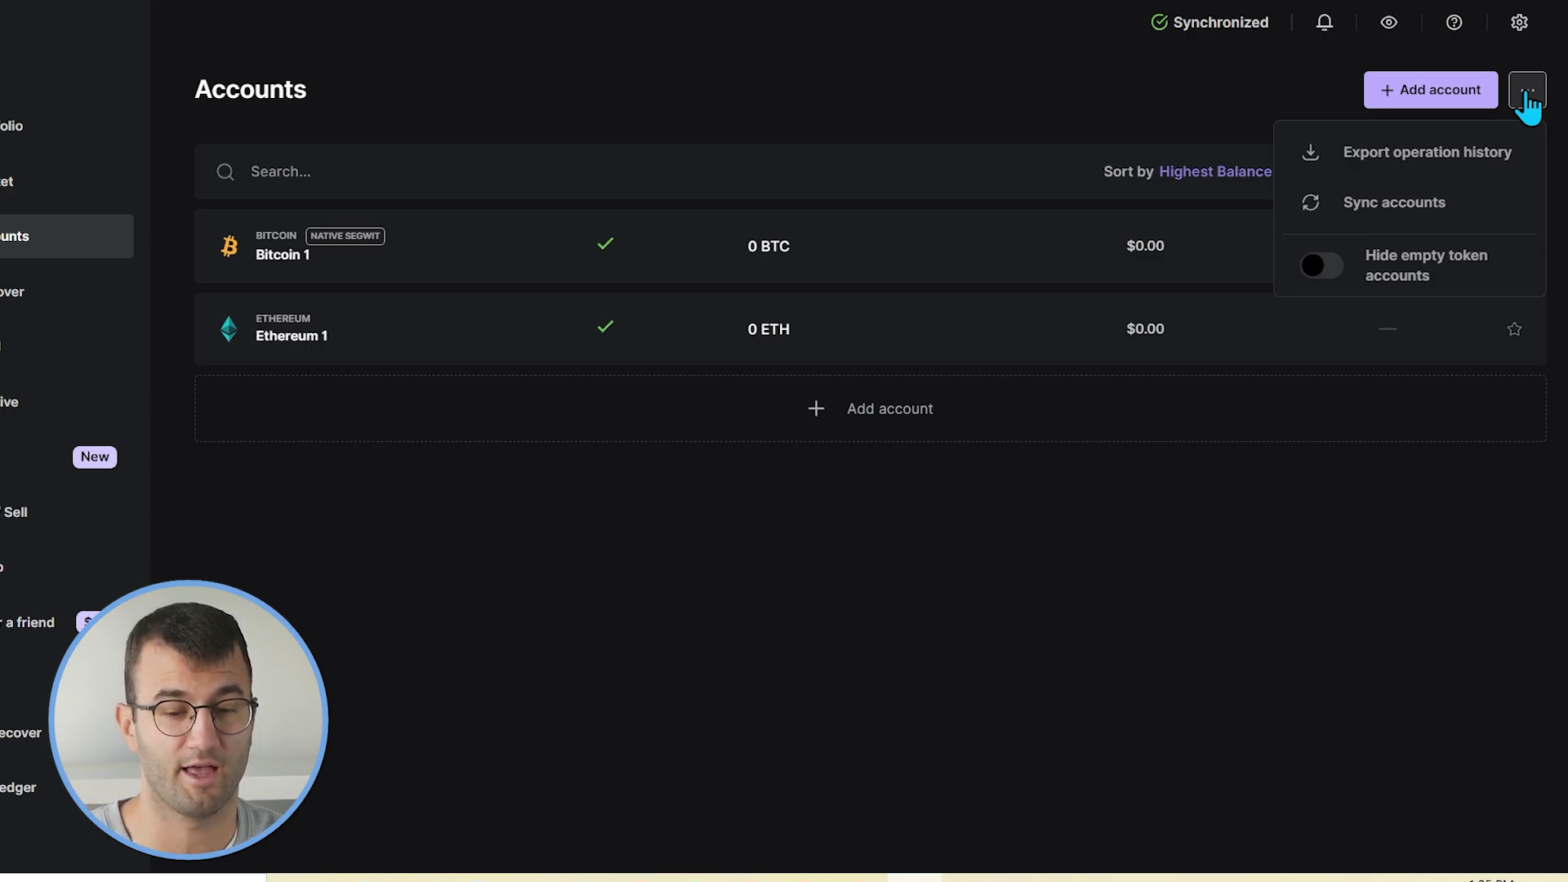
pyautogui.click(1428, 159)
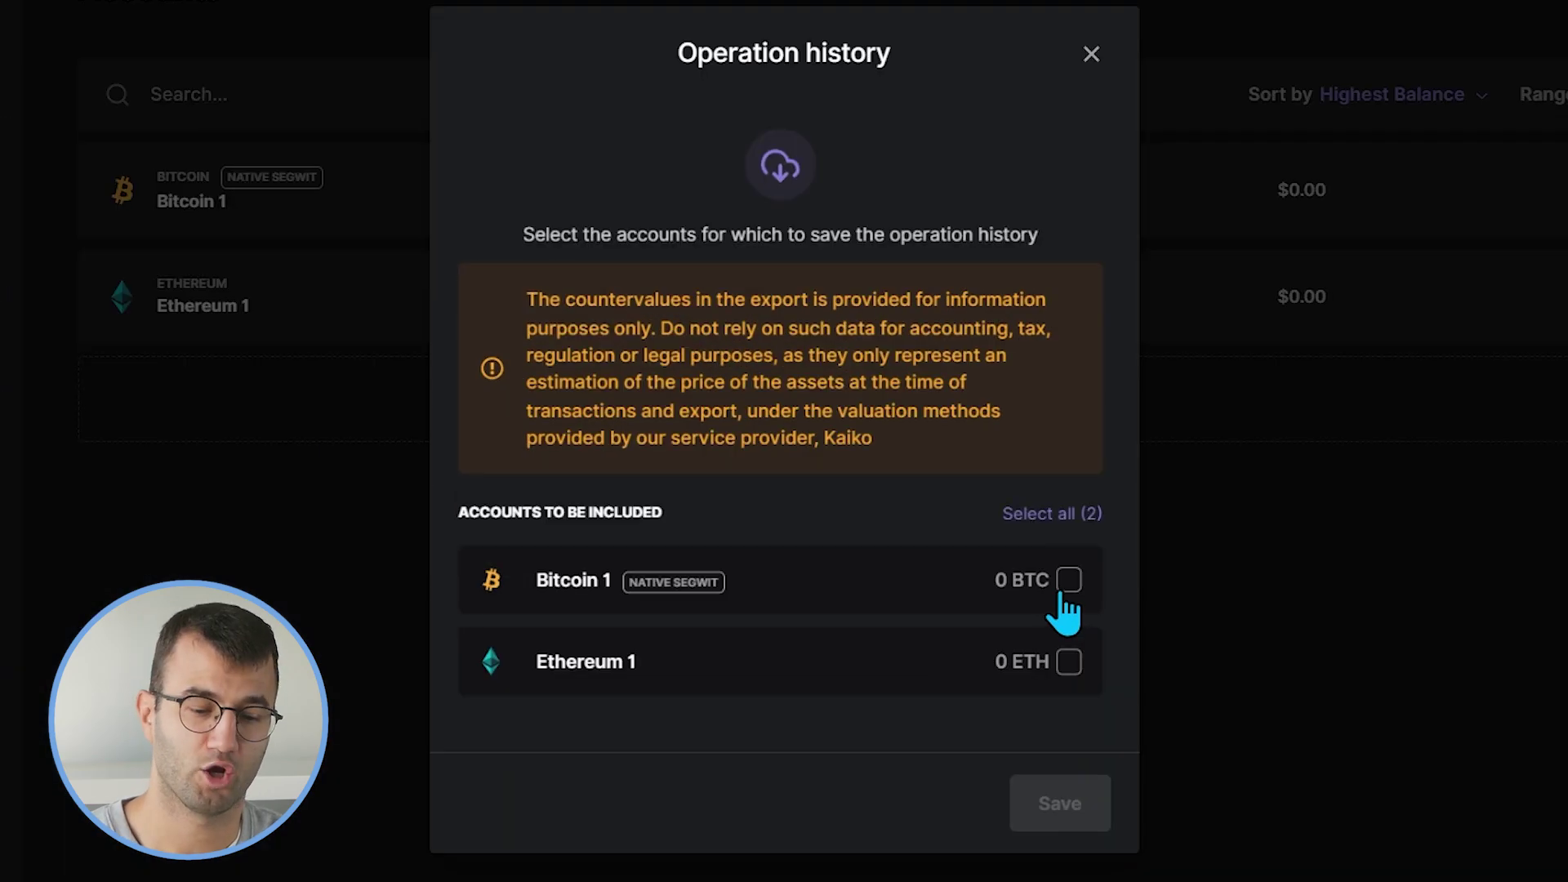
pyautogui.click(964, 548)
pyautogui.click(1069, 662)
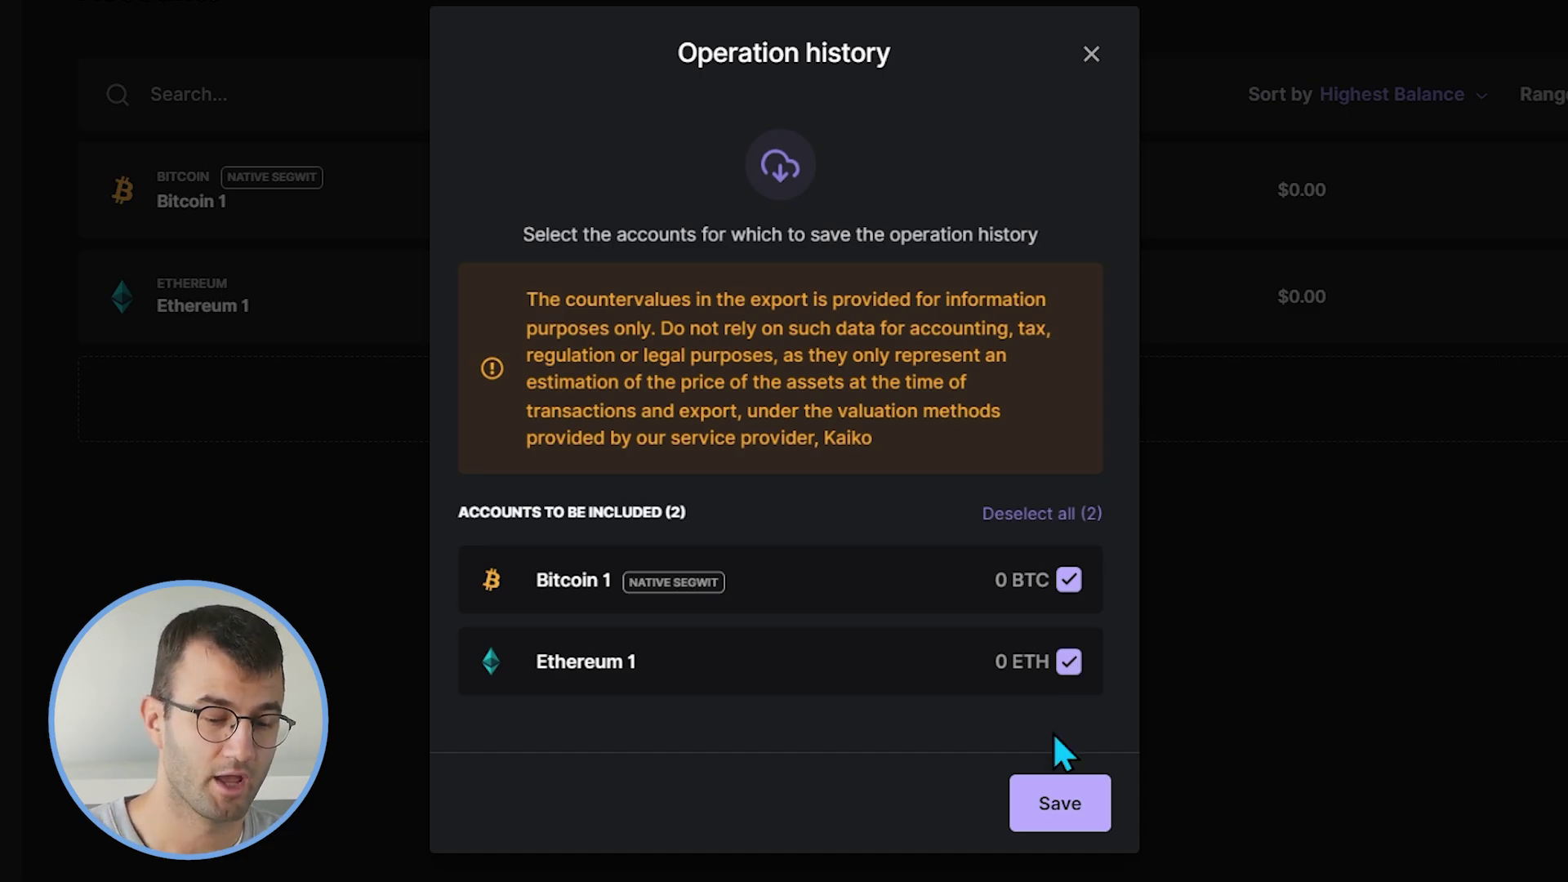
pyautogui.click(1039, 807)
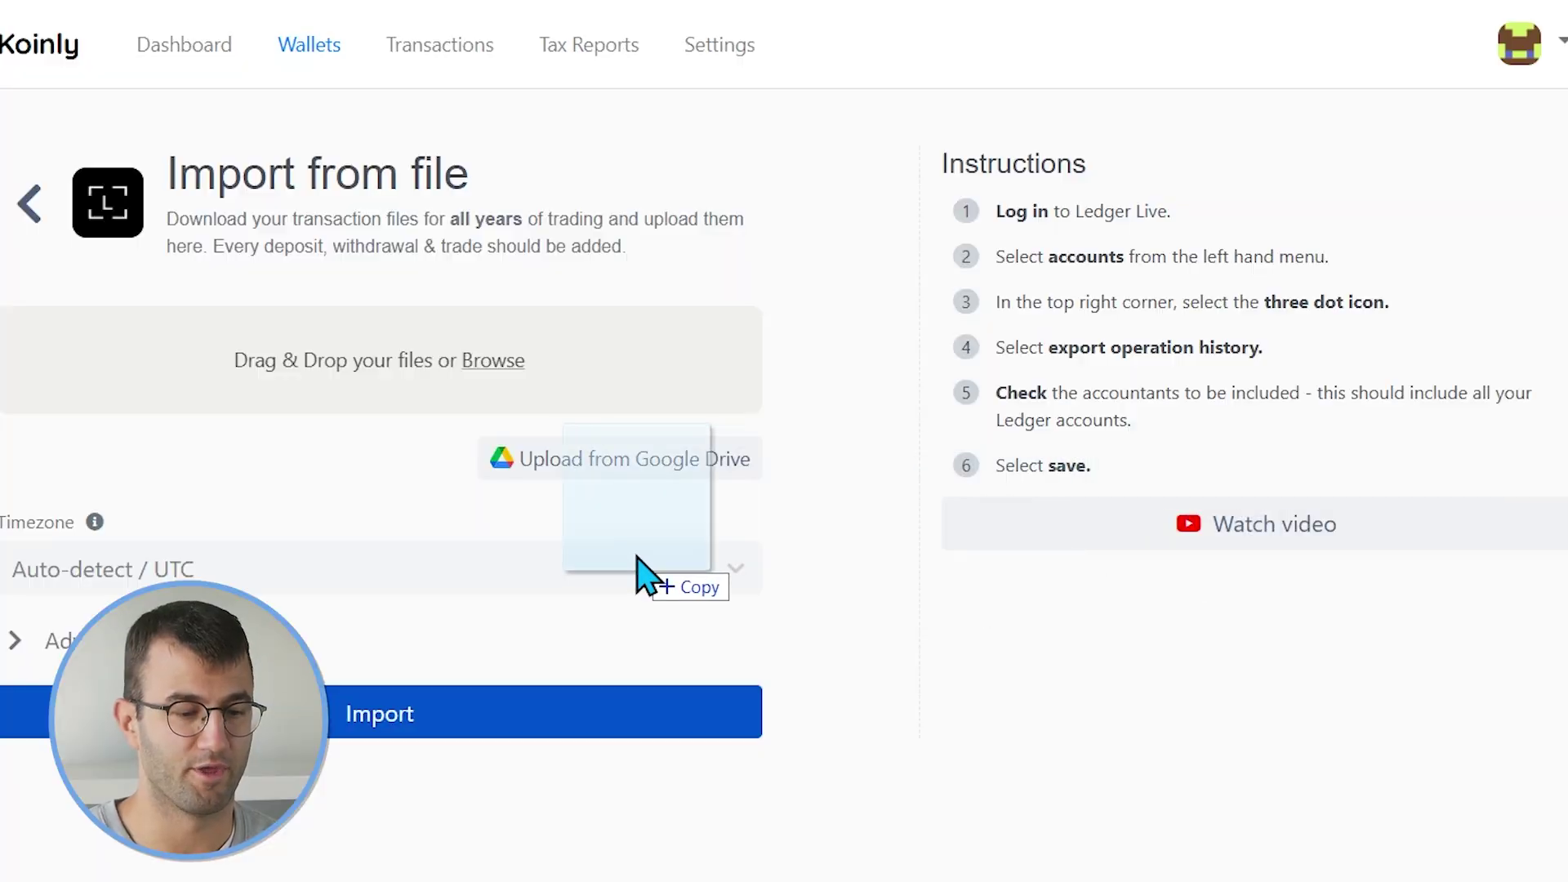
pyautogui.moveTo(640, 570); pyautogui.dragTo(343, 390)
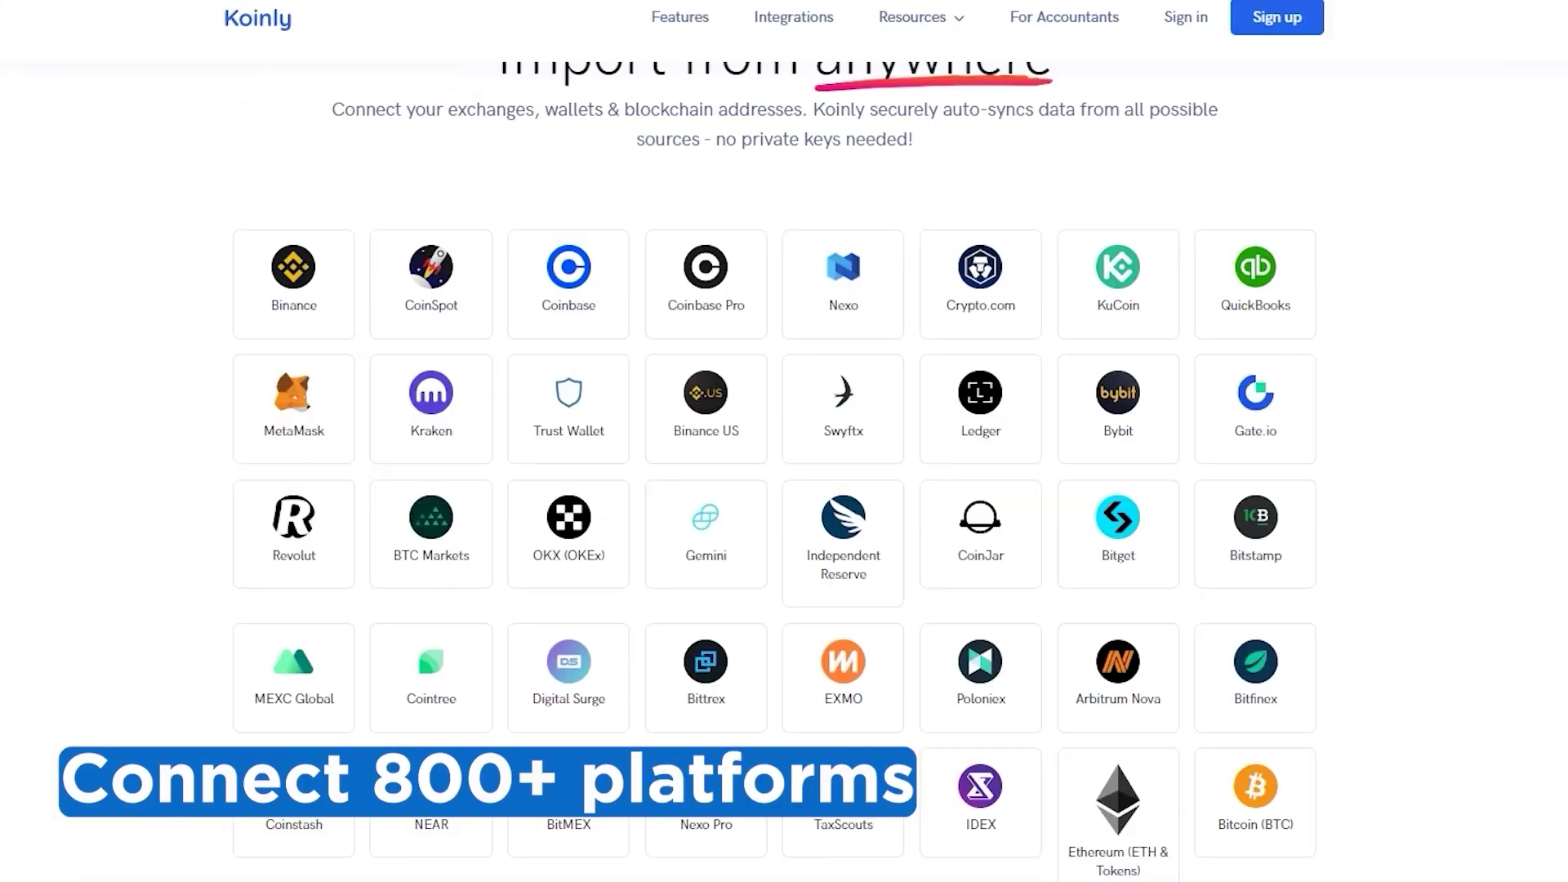
pyautogui.scroll(-4, 784, 441)
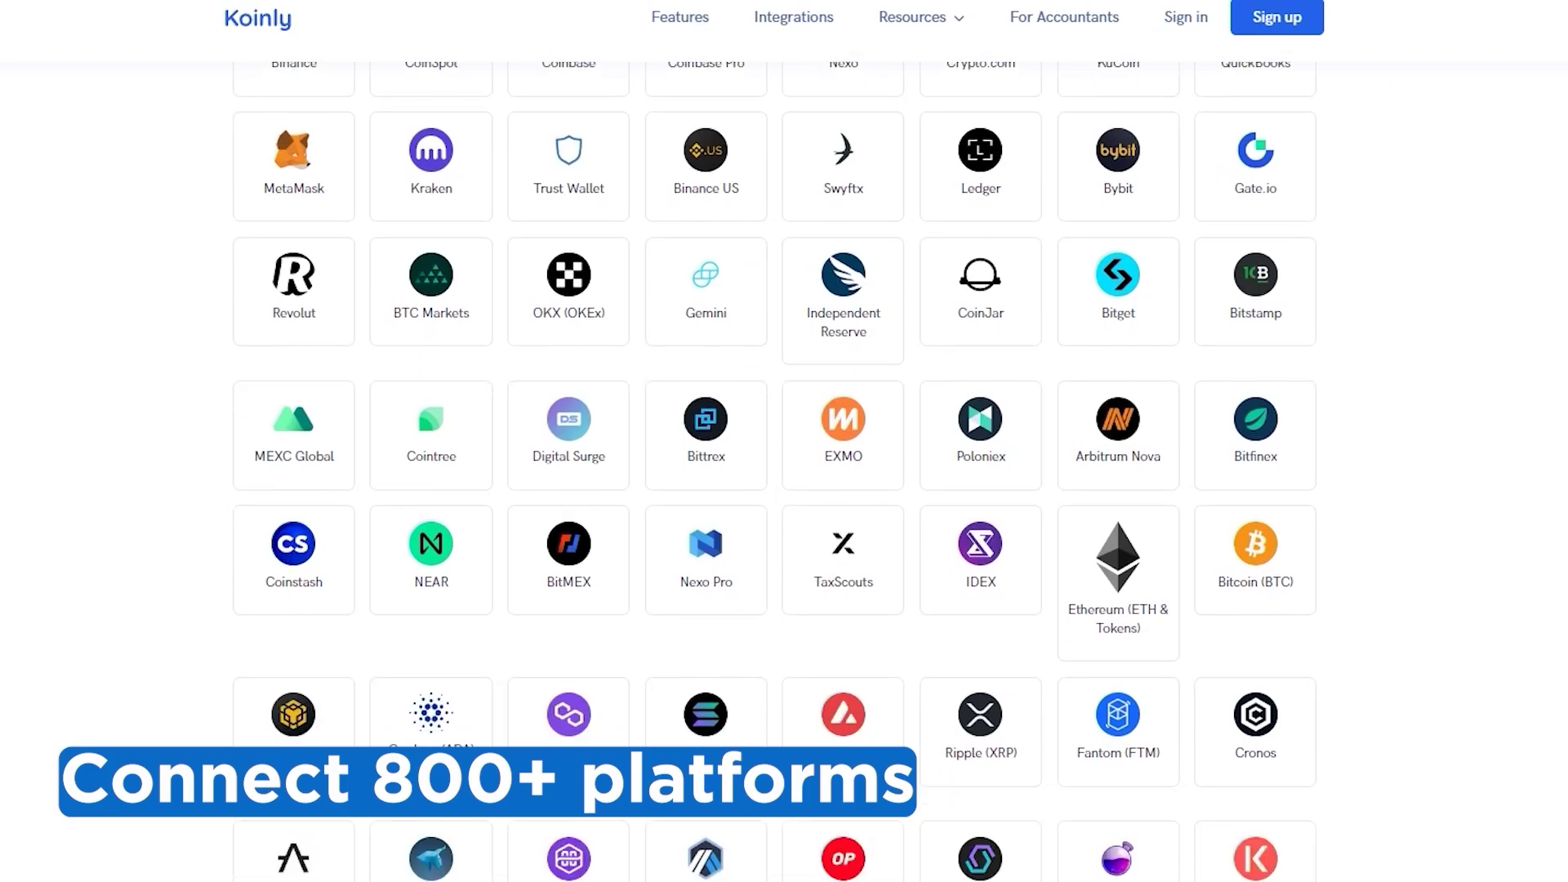
pyautogui.scroll(-5, 776, 471)
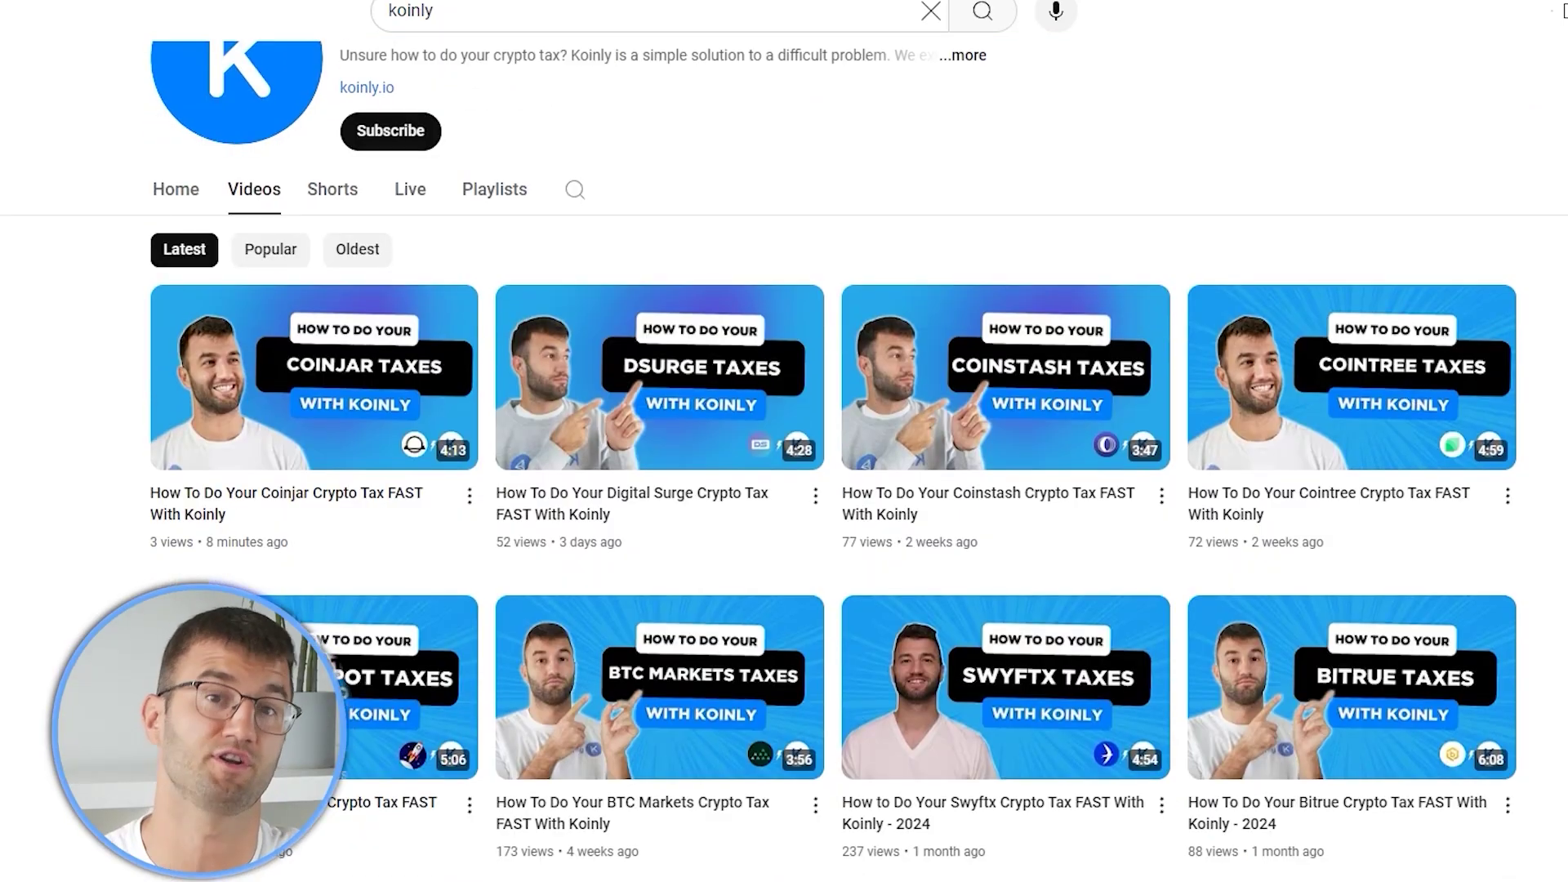
pyautogui.scroll(-5, 784, 457)
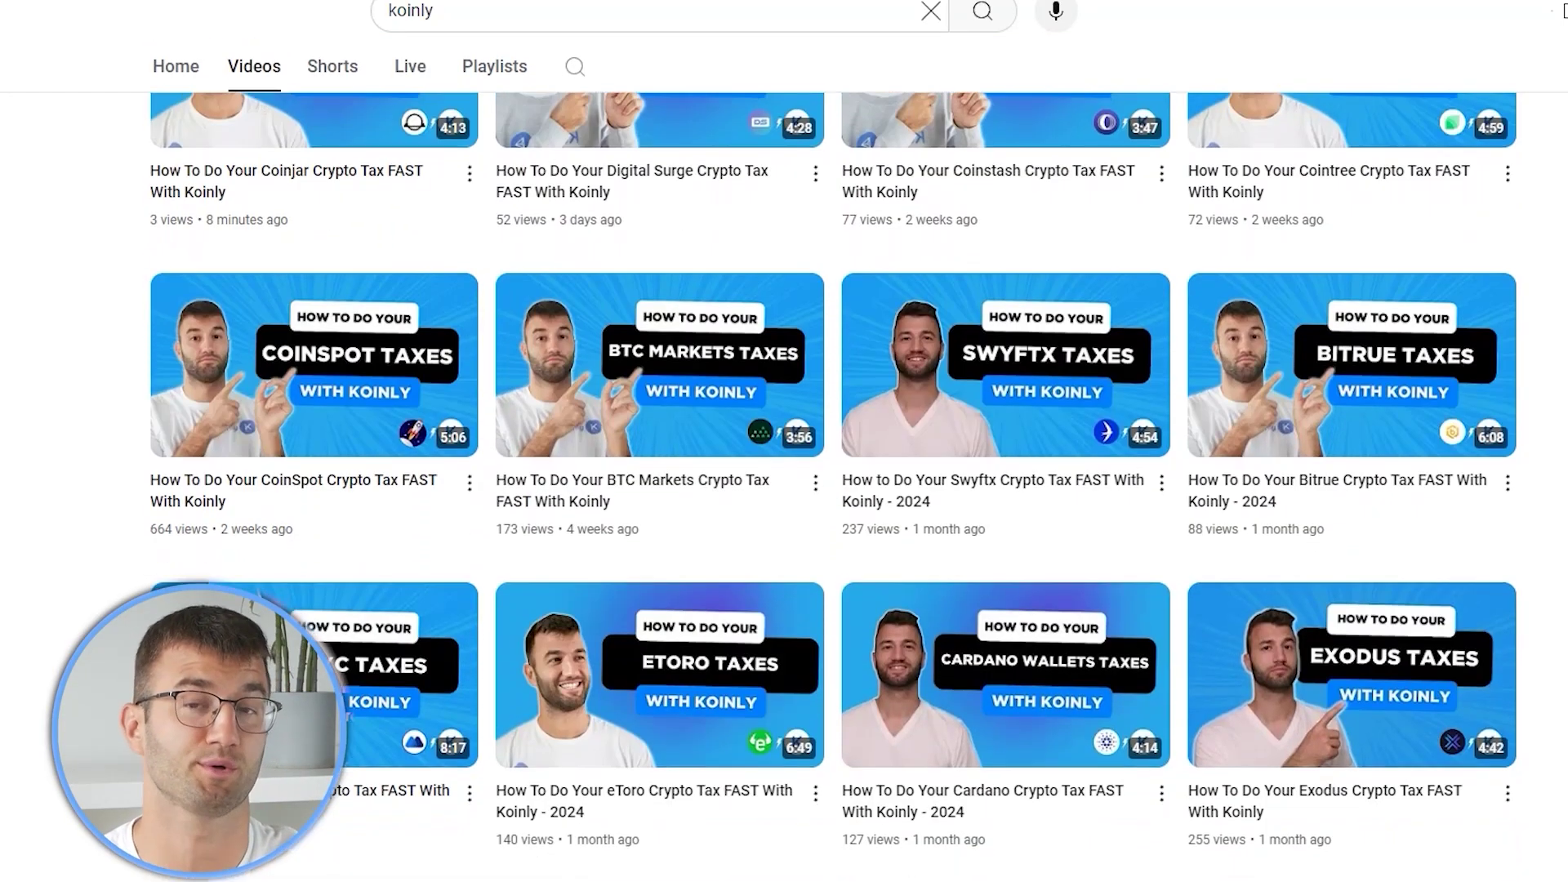
pyautogui.scroll(-2, 784, 458)
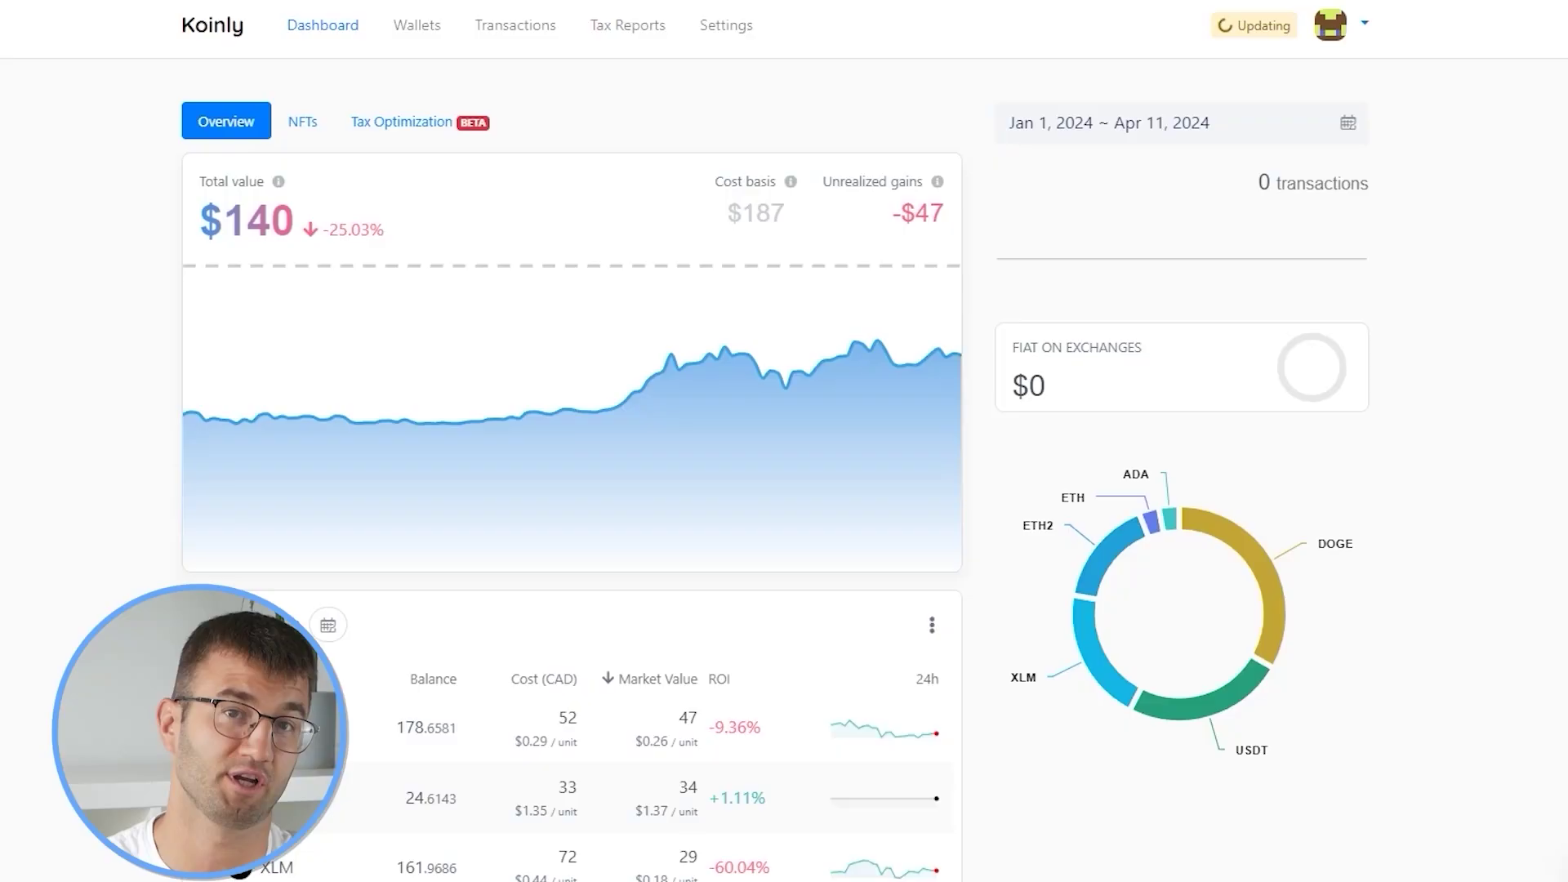
pyautogui.scroll(-5, 572, 441)
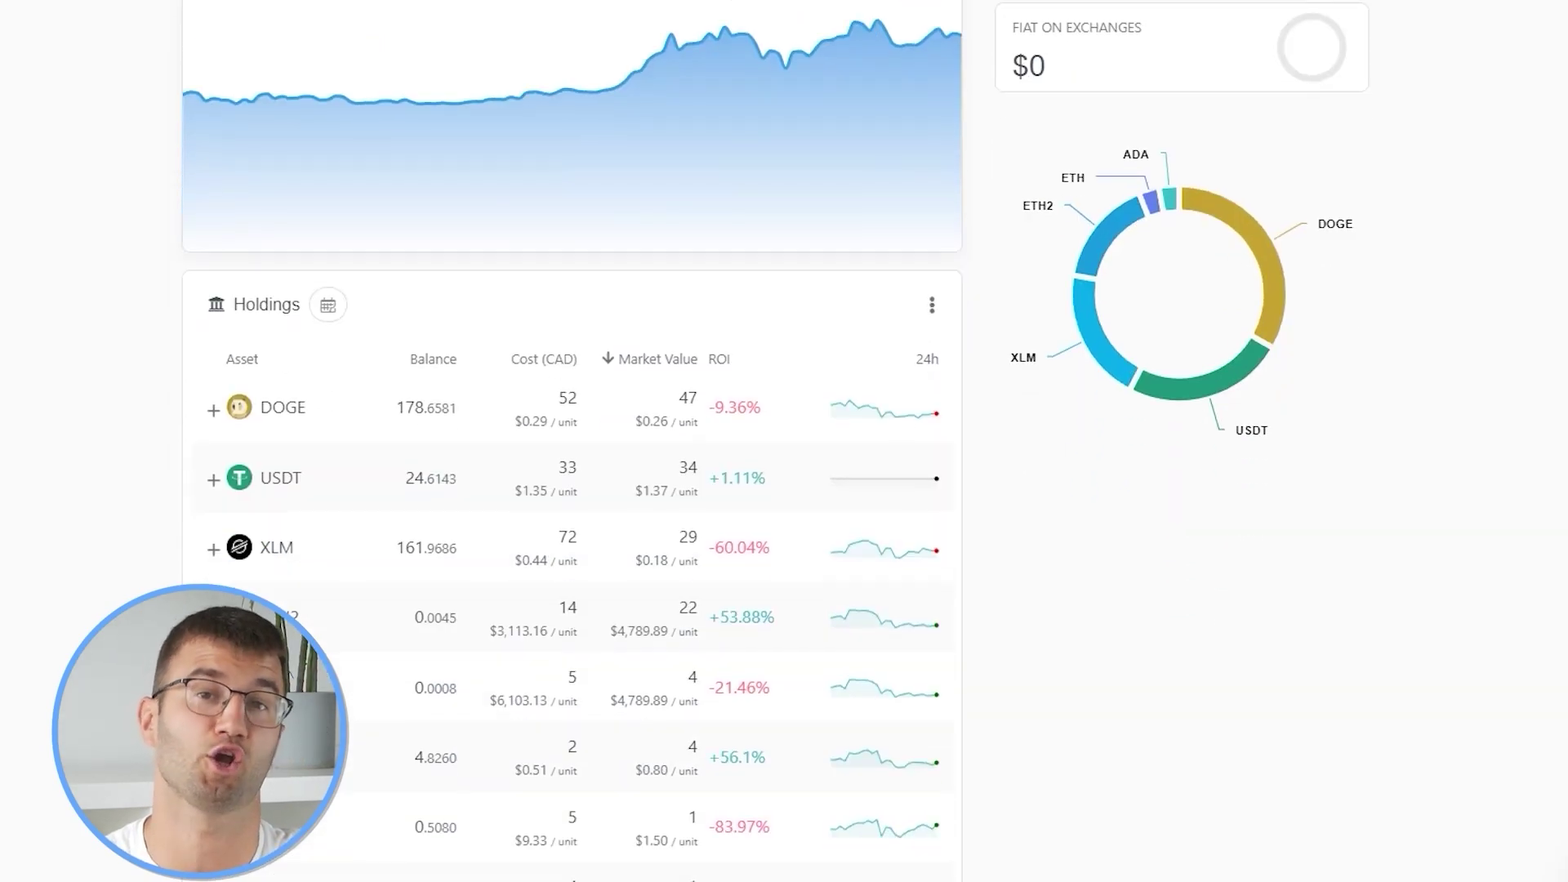
pyautogui.scroll(-2, 572, 441)
pyautogui.moveTo(1270, 188)
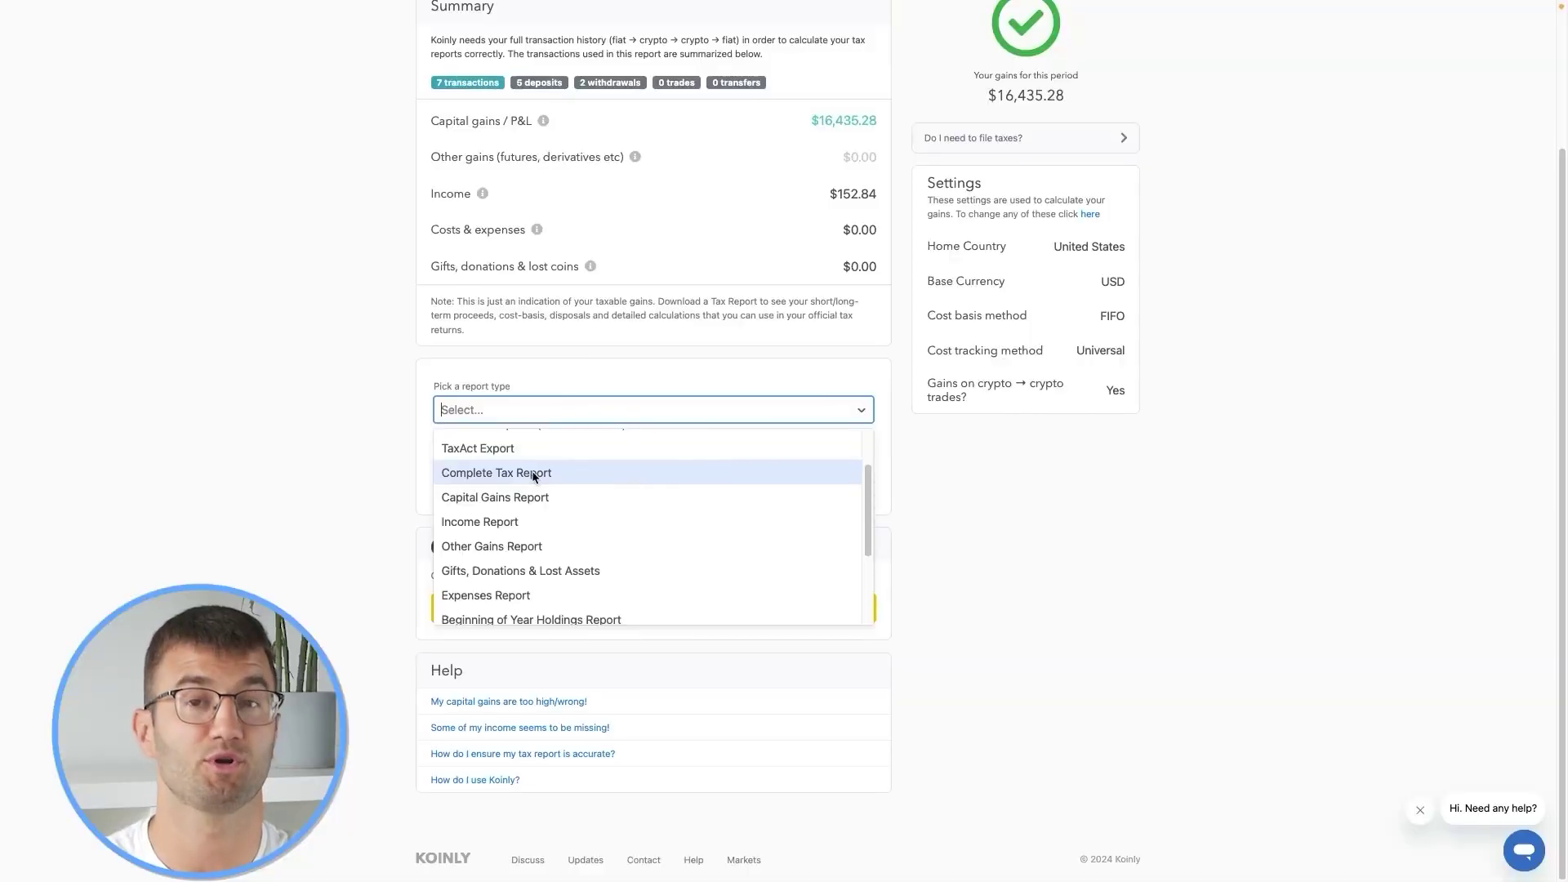
# Download the Complete Tax Report PDF and scroll through its Schedule D capital gains totals
pyautogui.click(531, 471)
pyautogui.click(694, 450)
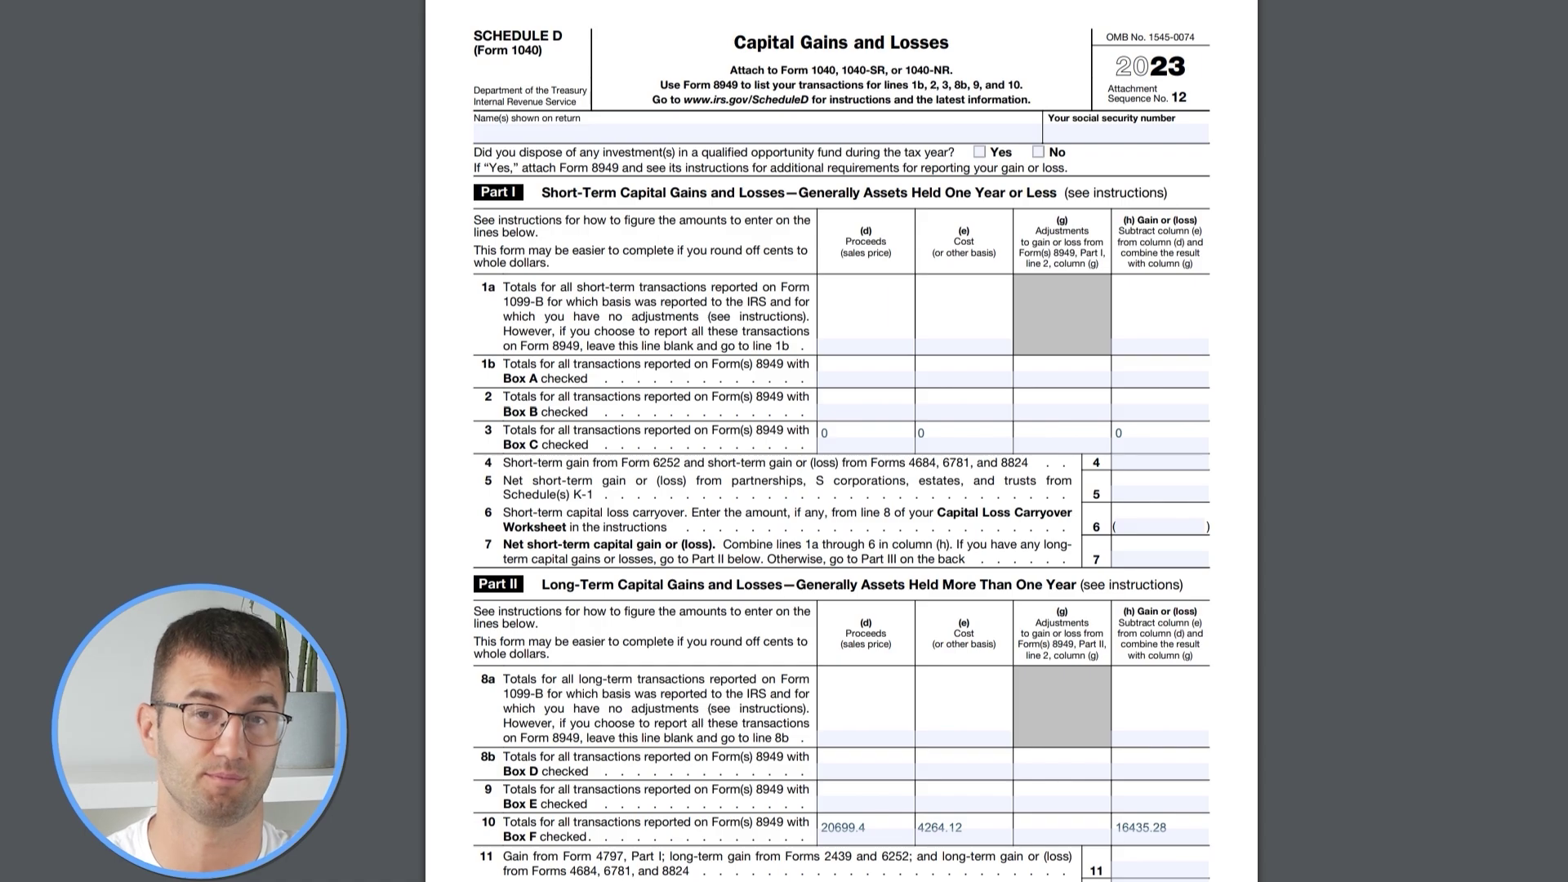
pyautogui.scroll(-3, 841, 441)
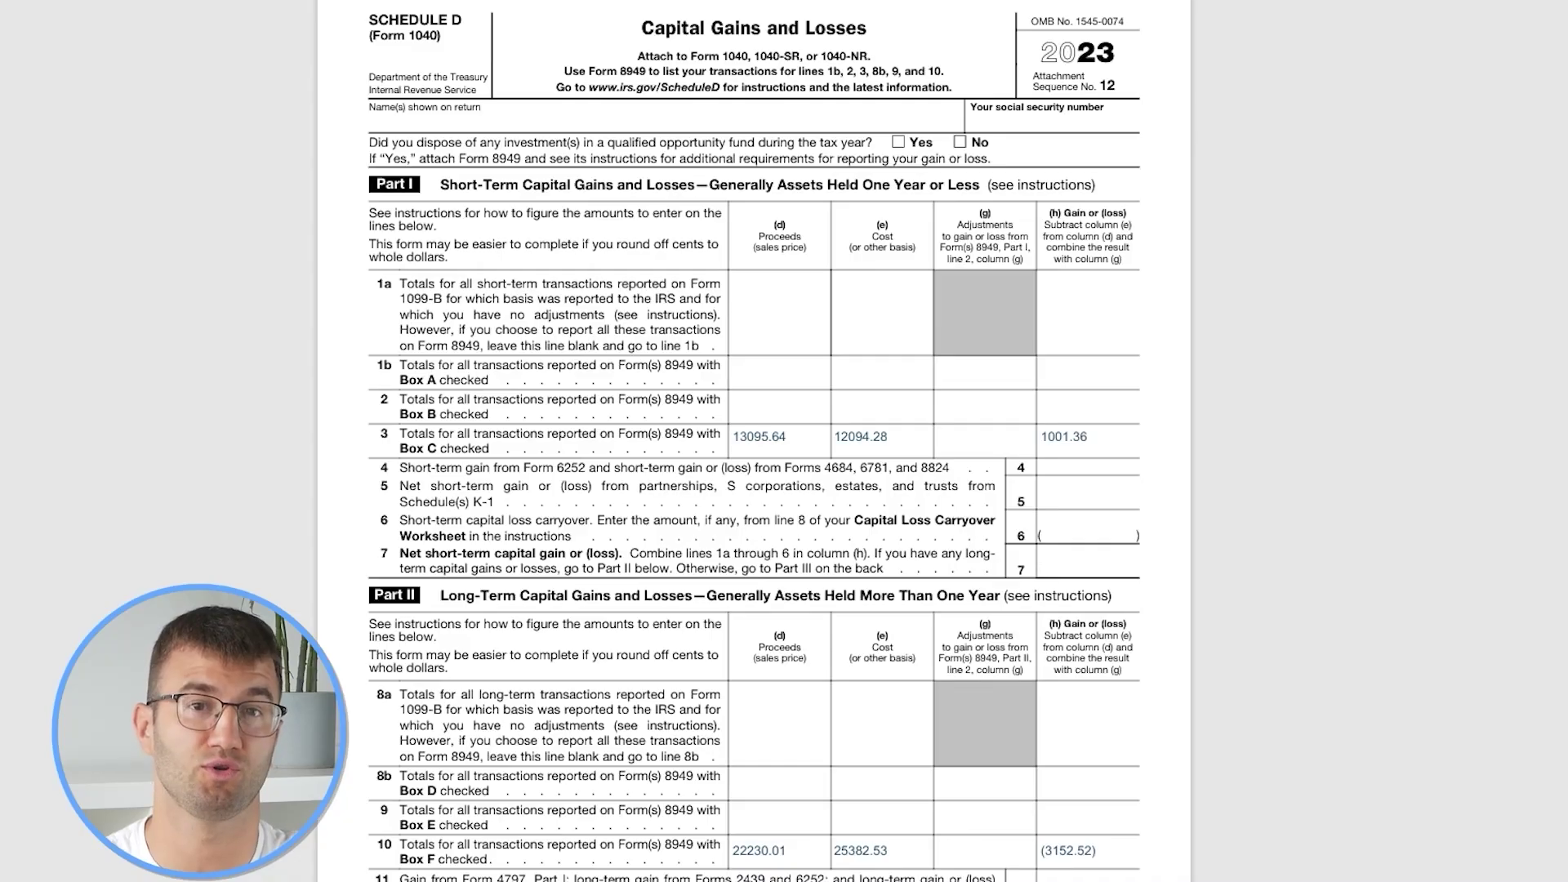
pyautogui.scroll(-5, 754, 441)
pyautogui.scroll(5, 754, 441)
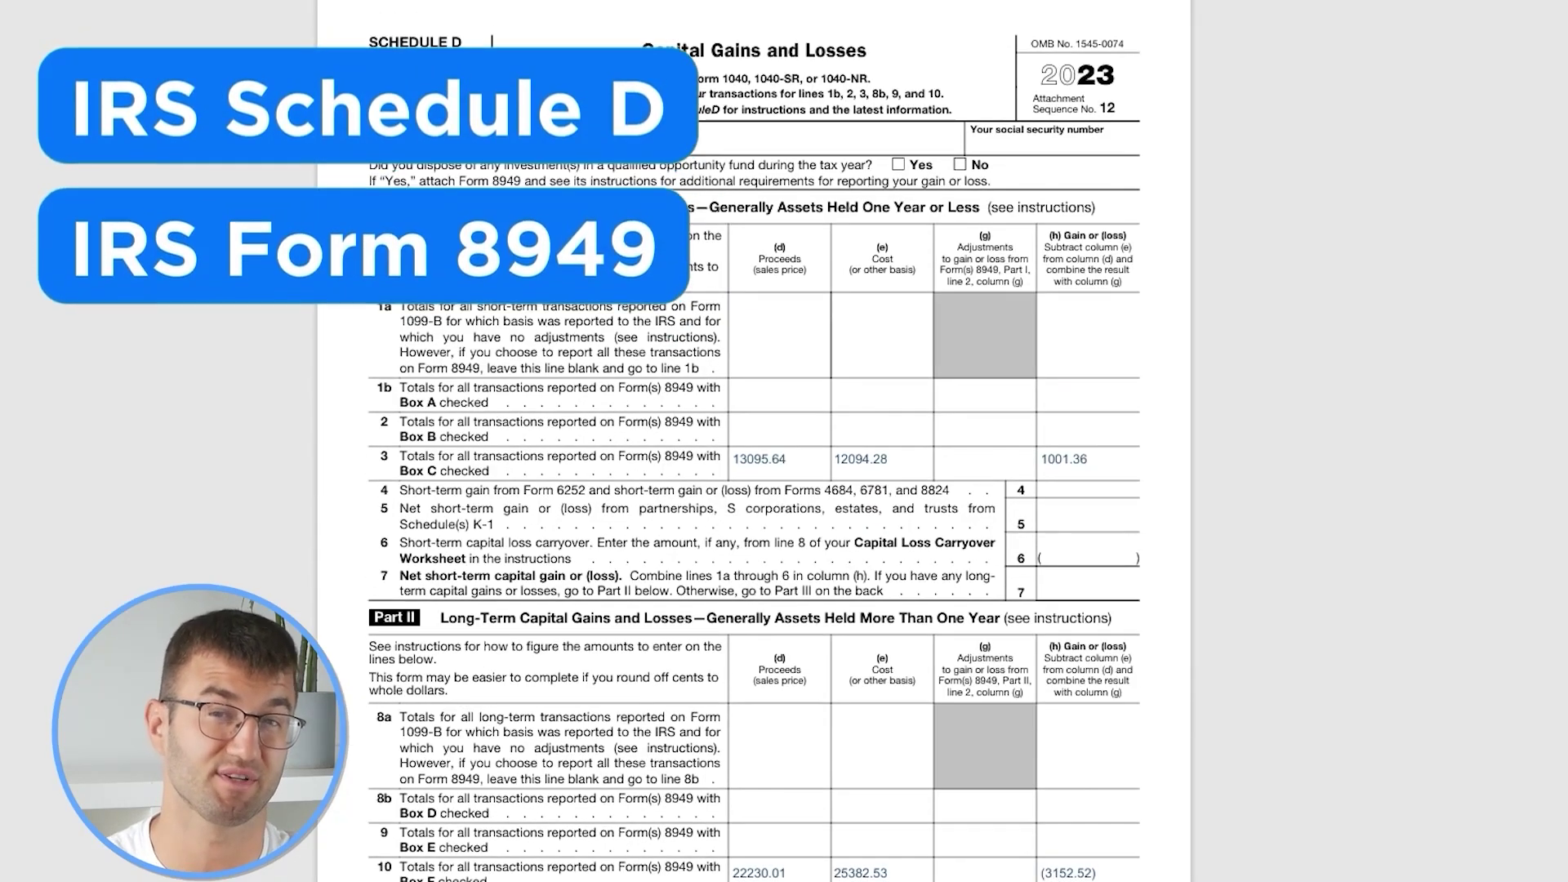
pyautogui.scroll(-2, 755, 441)
pyautogui.scroll(3, 754, 441)
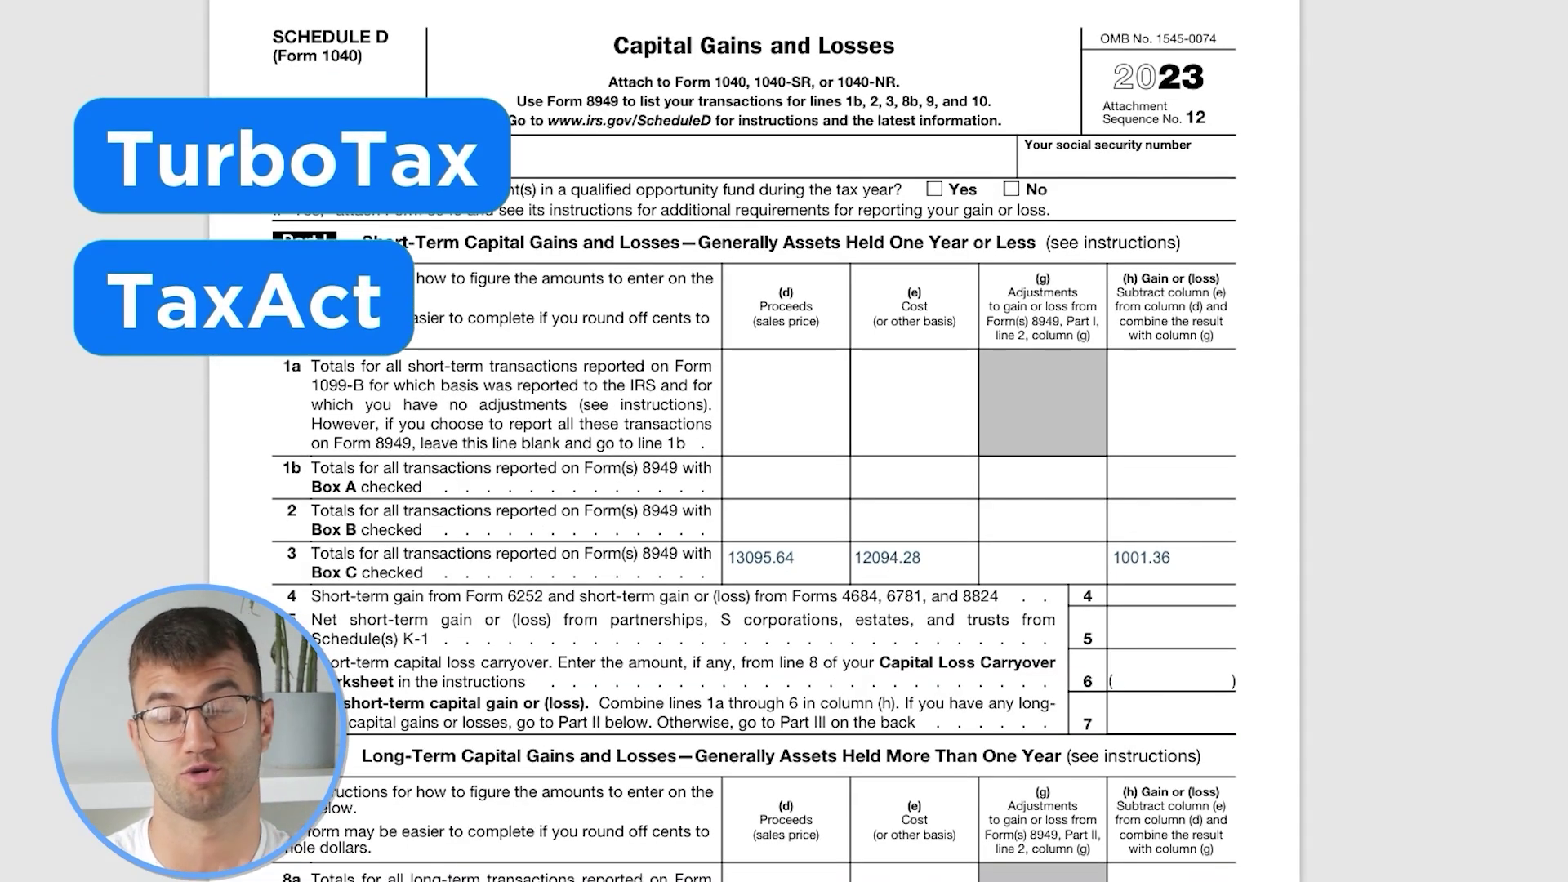
pyautogui.scroll(-1, 755, 441)
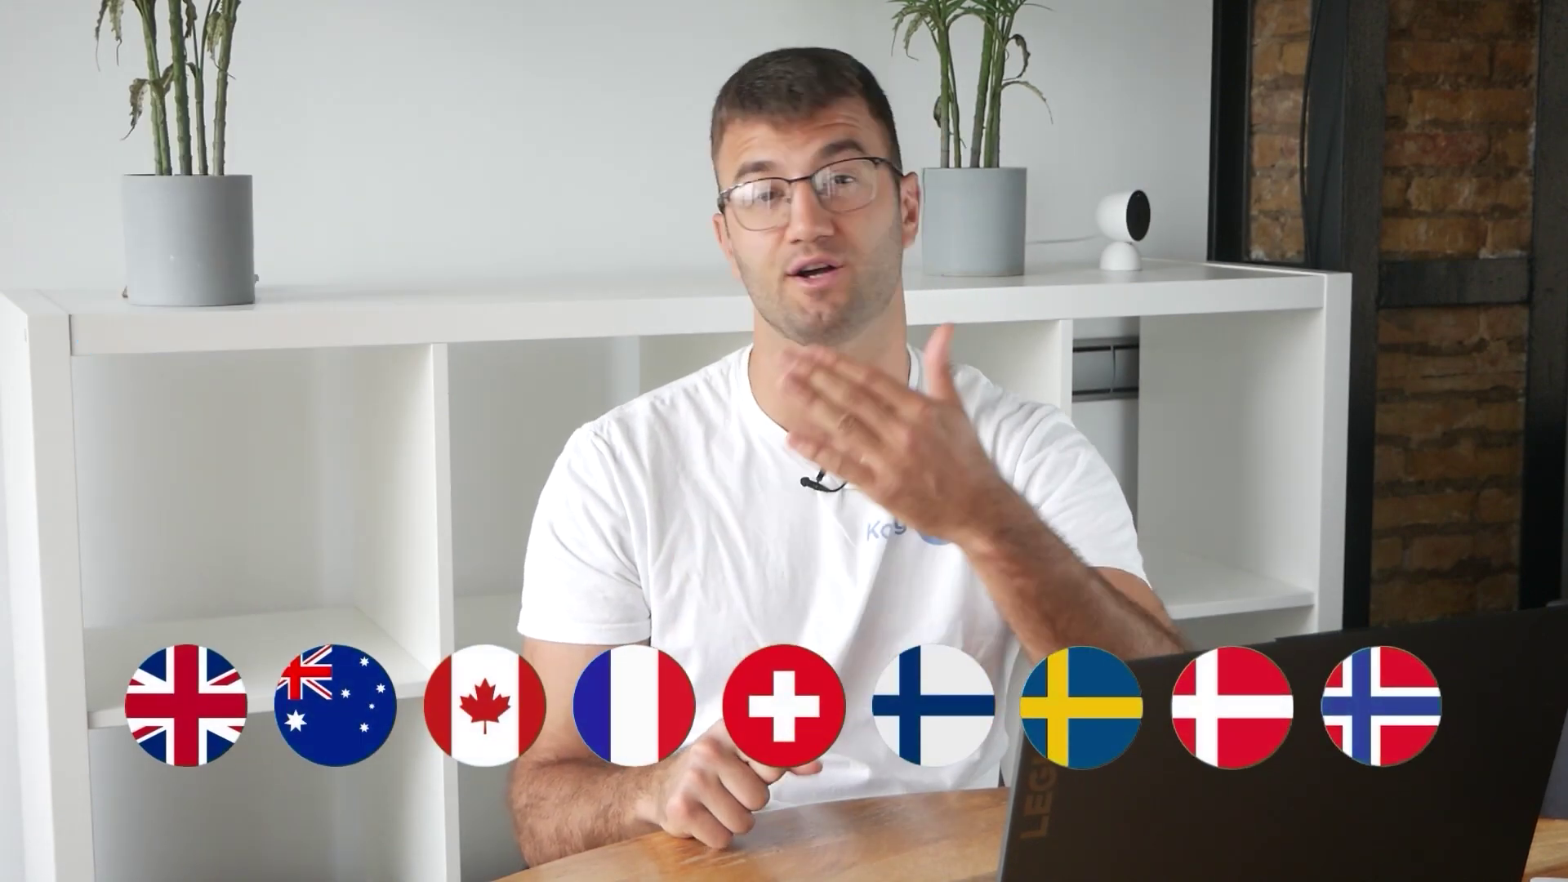